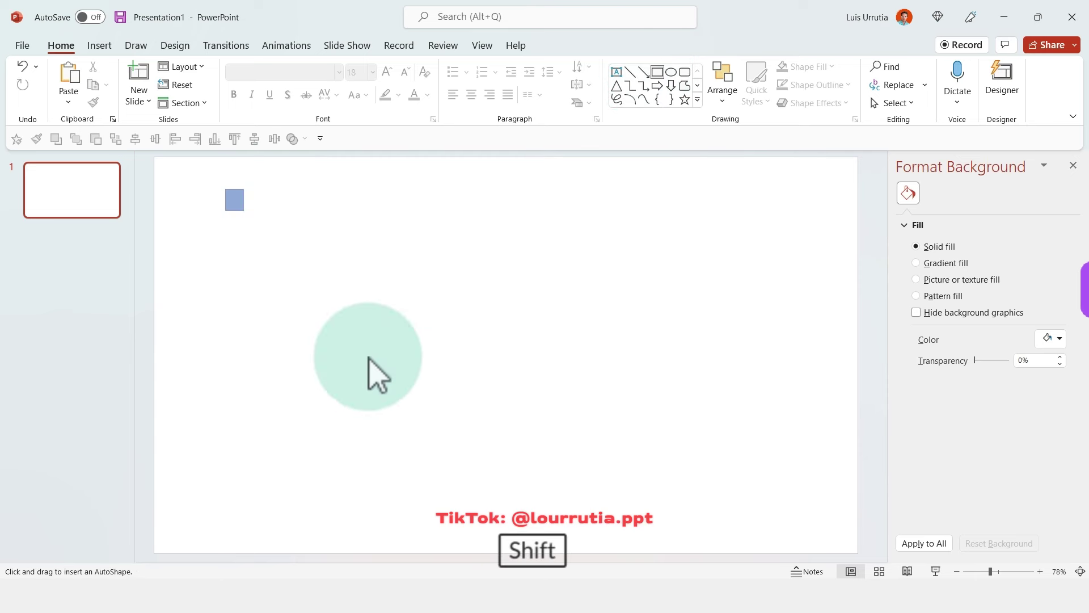
Draw a circle over the blue square, combine them to cut a round hole, and move the result.
left_click(639, 236)
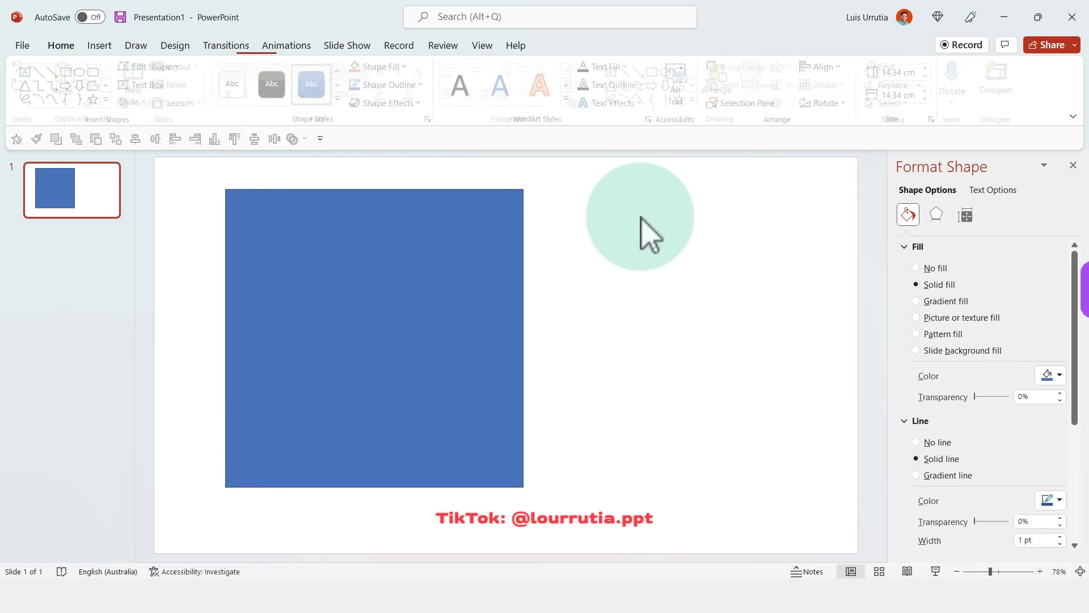
left_click(670, 72)
left_click_drag(281, 238, 474, 430)
left_click_drag(563, 172, 179, 568)
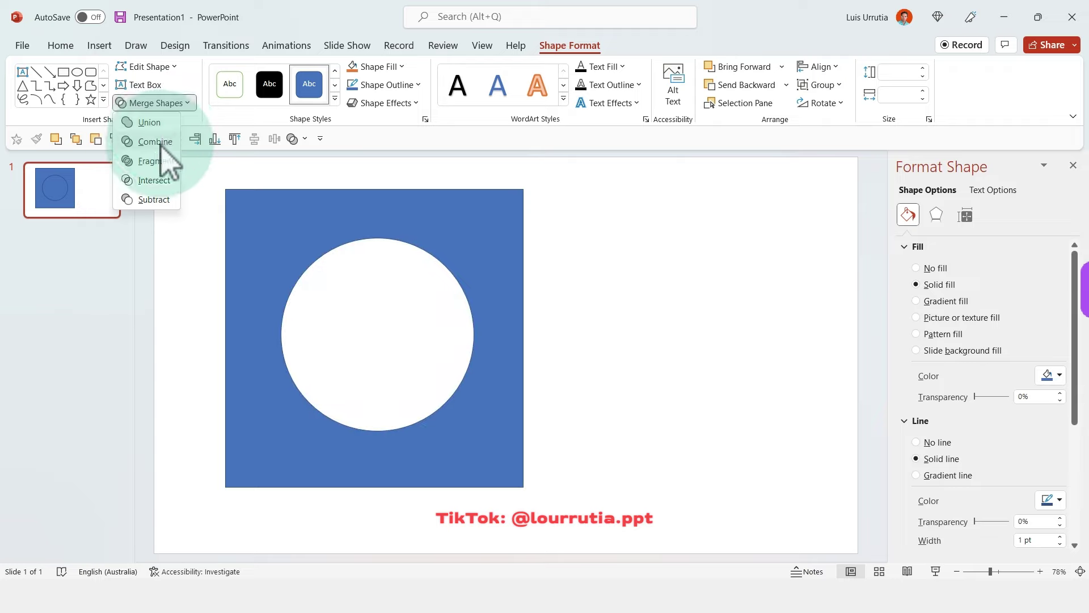
left_click(154, 142)
left_click_drag(505, 245, 552, 262)
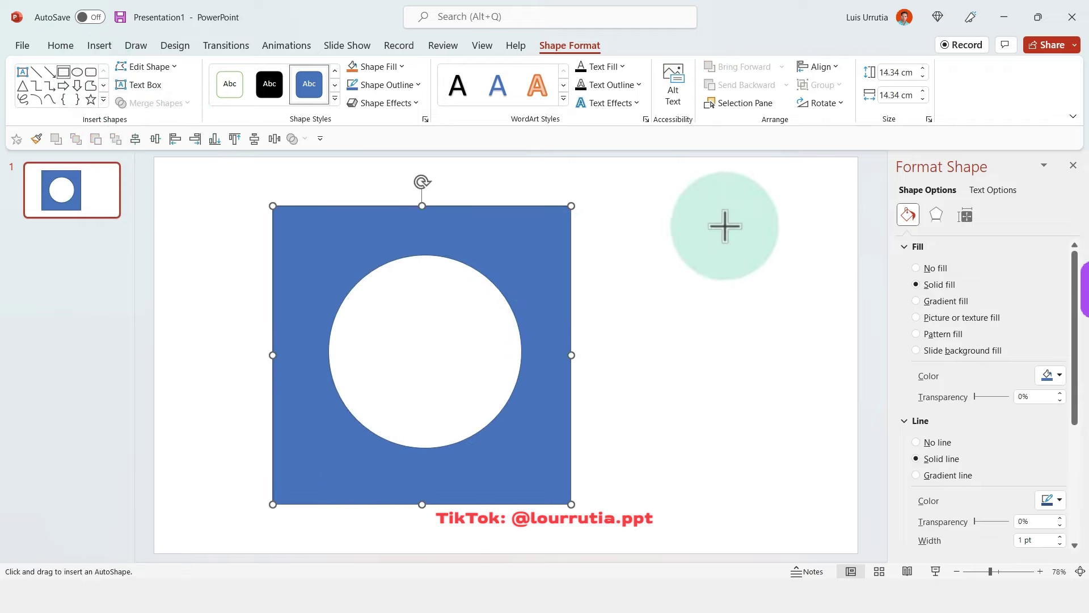
Draw a new rectangle over the holed square and fill it orange.
mouse_move(720, 235)
left_mouse_down()
mouse_move(377, 444)
mouse_move(198, 449)
left_mouse_up()
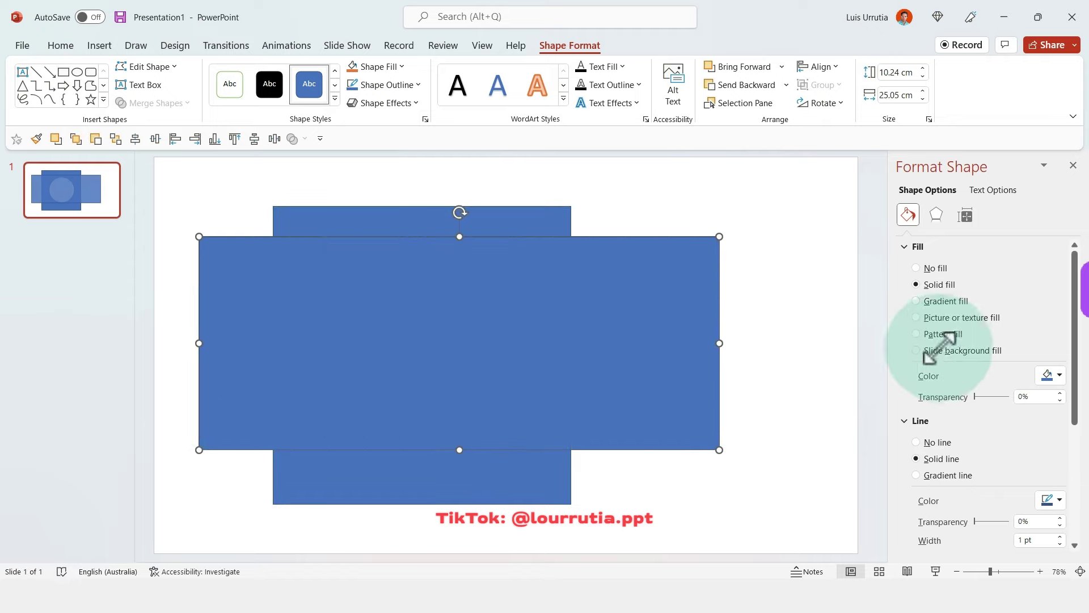
left_click(1059, 375)
left_click(1036, 414)
Stretch the rectangle to the slide edges, remove its outline and fill it black.
right_click(661, 297)
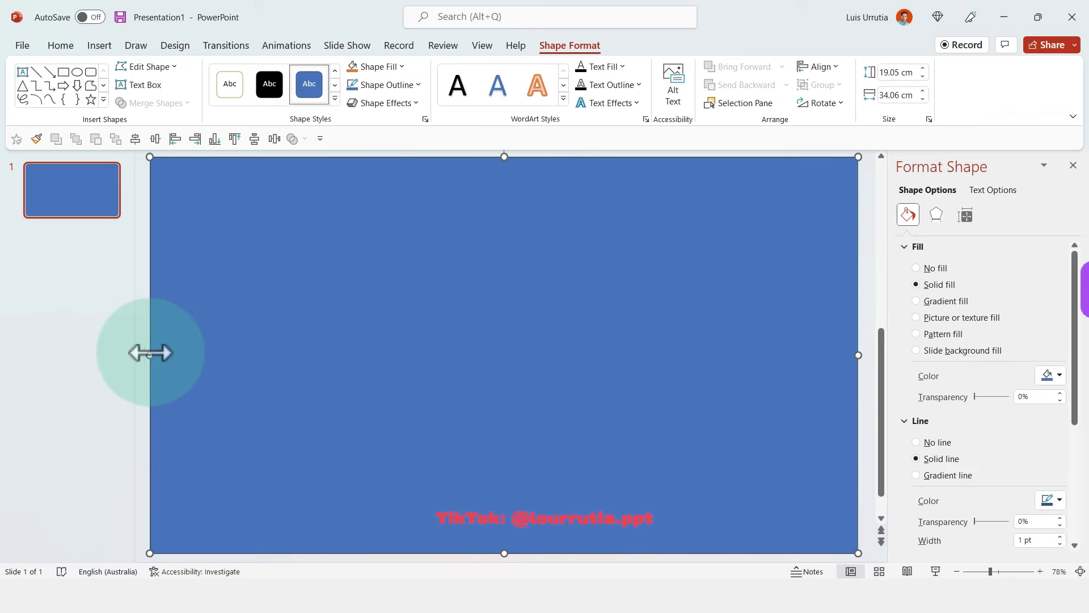
left_click_drag(150, 353, 153, 352)
left_click(925, 443)
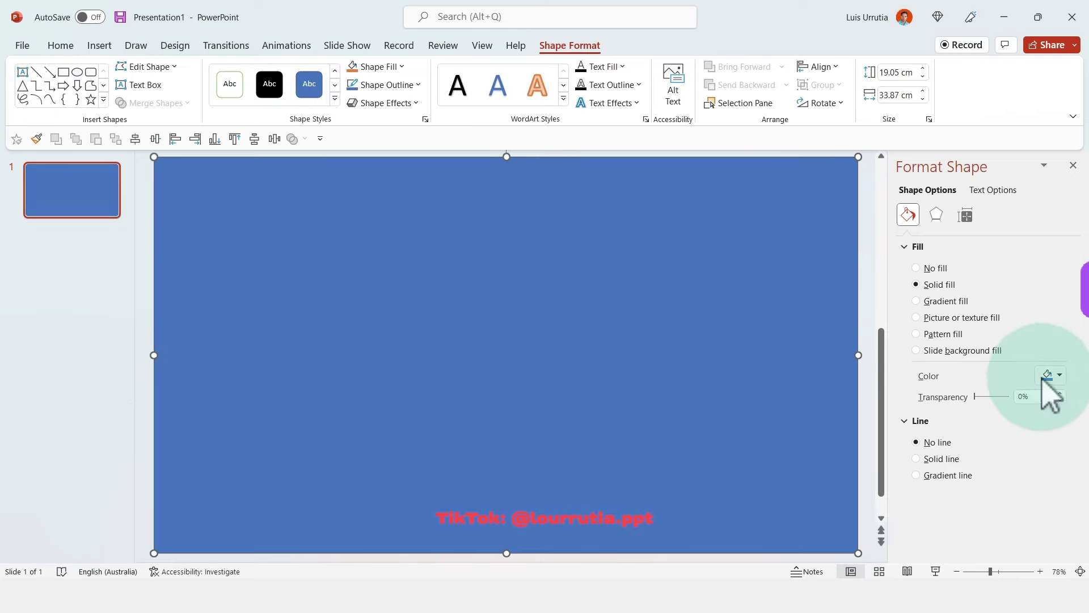
left_click(1050, 376)
left_click(989, 413)
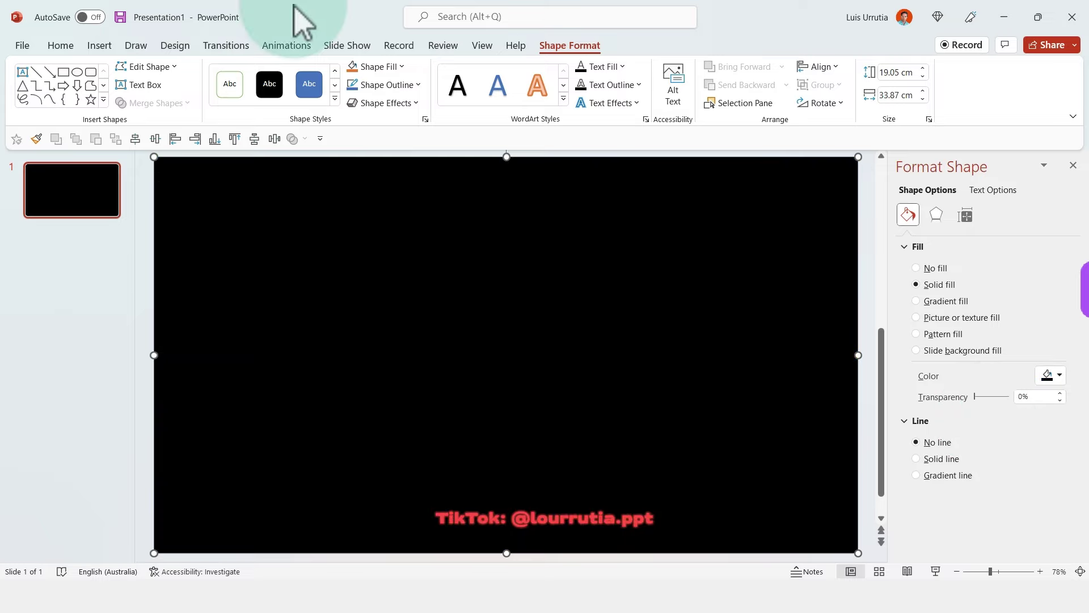
Draw a circle on the left of the slide and combine it with the black rectangle to cut it out.
left_click(77, 72)
mouse_move(229, 214)
left_mouse_down()
mouse_move(499, 504)
mouse_move(497, 489)
left_mouse_up()
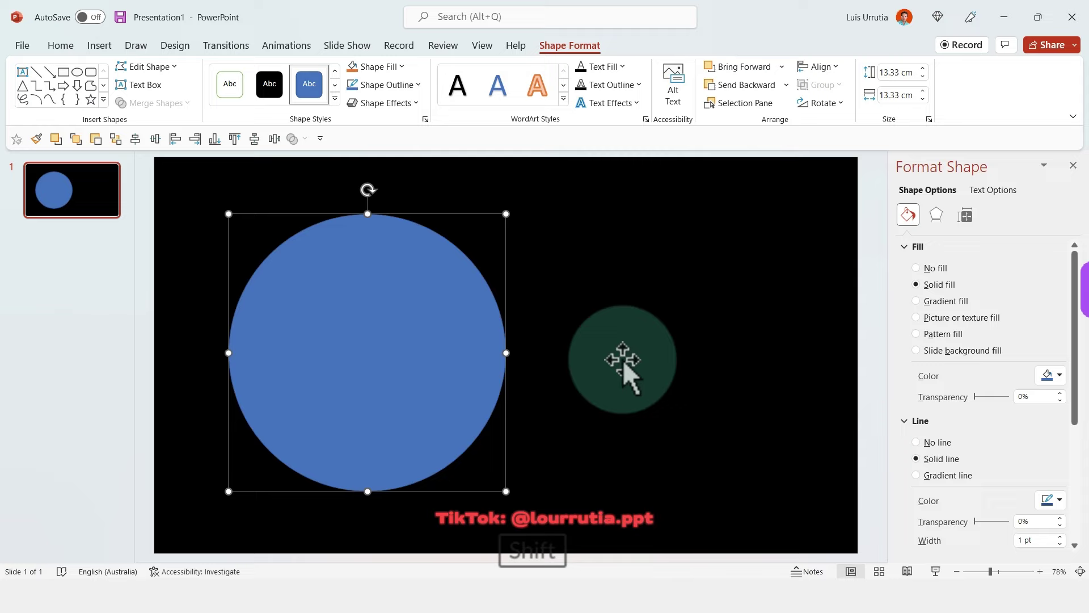
mouse_move(411, 301)
left_mouse_down()
mouse_move(408, 316)
mouse_move(406, 301)
left_mouse_up()
left_click(620, 304, "shift")
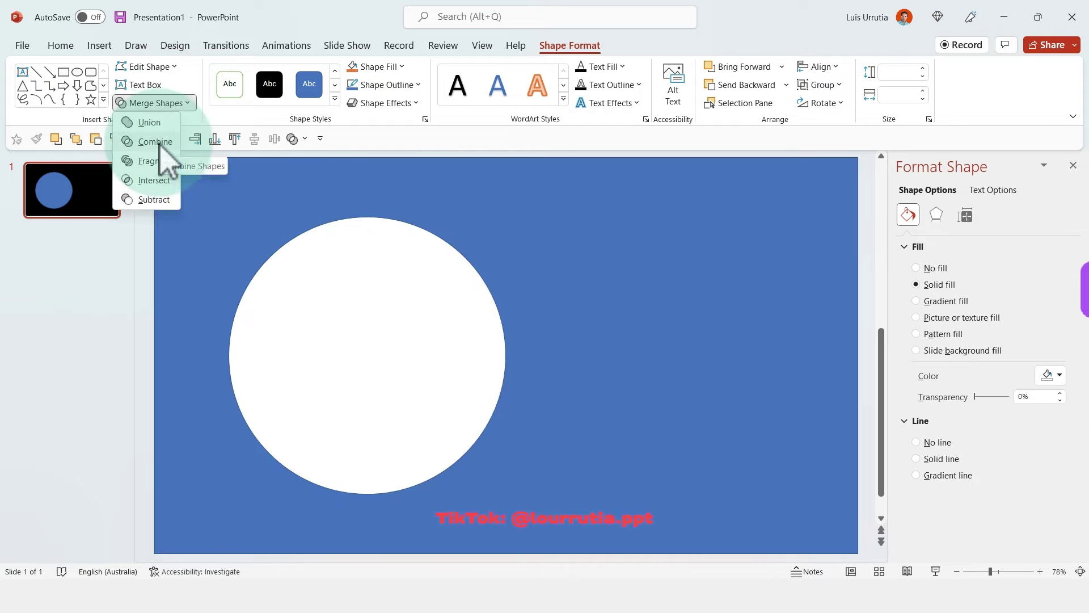
left_click(160, 146)
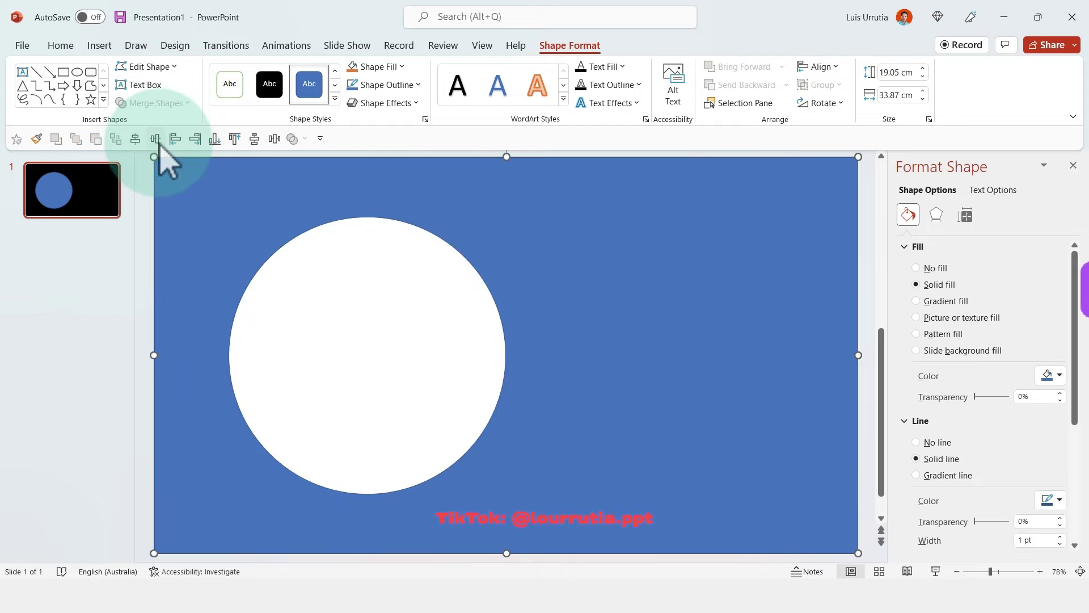
Give the merged shape no outline and a black fill.
left_click(919, 443)
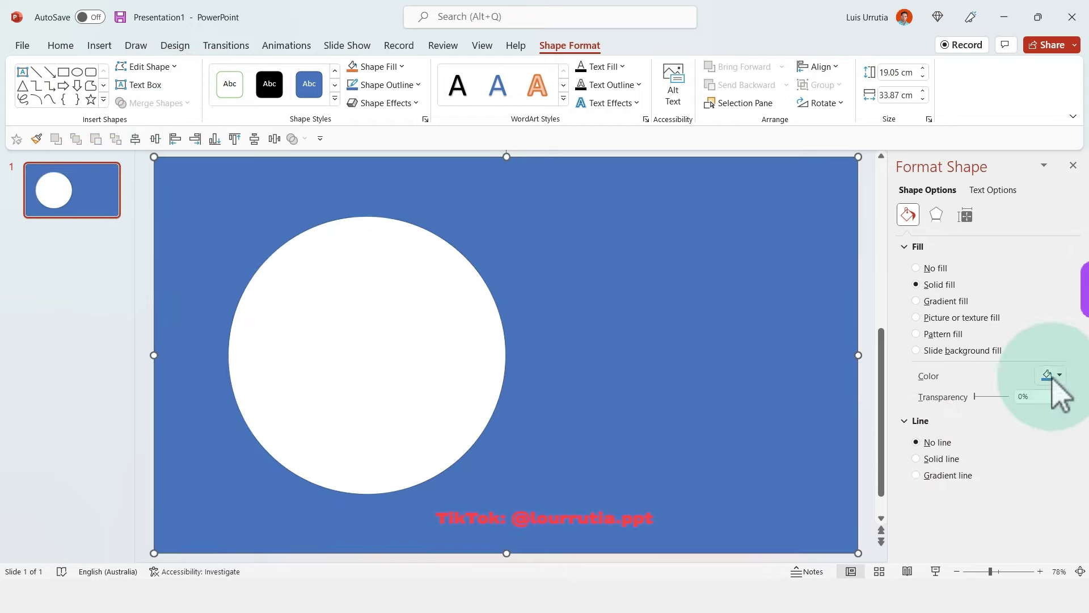
left_click(1049, 375)
left_click(990, 413)
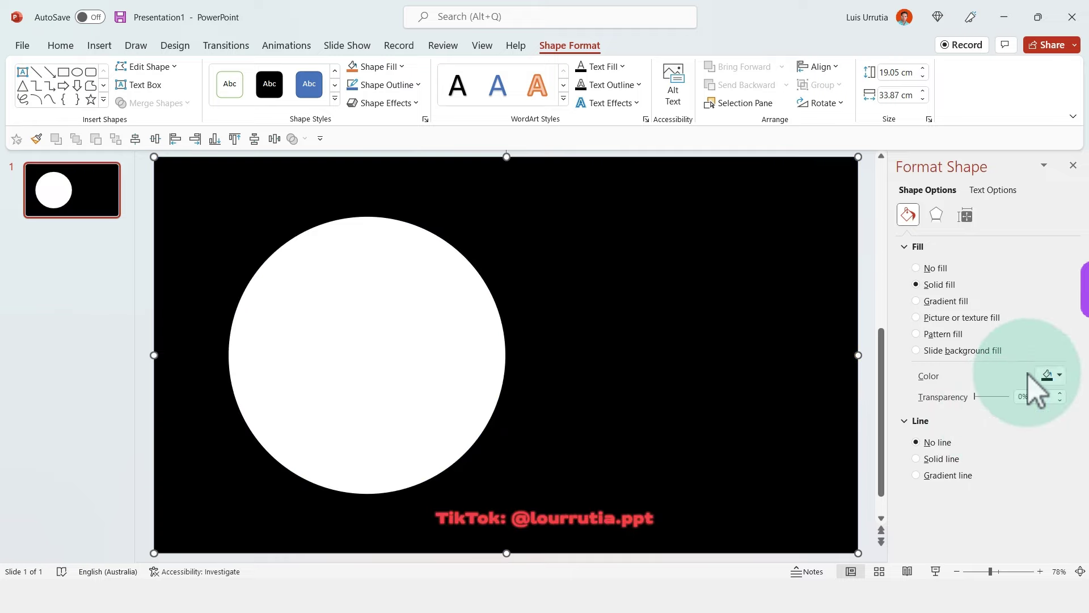
left_click(867, 267)
left_click(1049, 339)
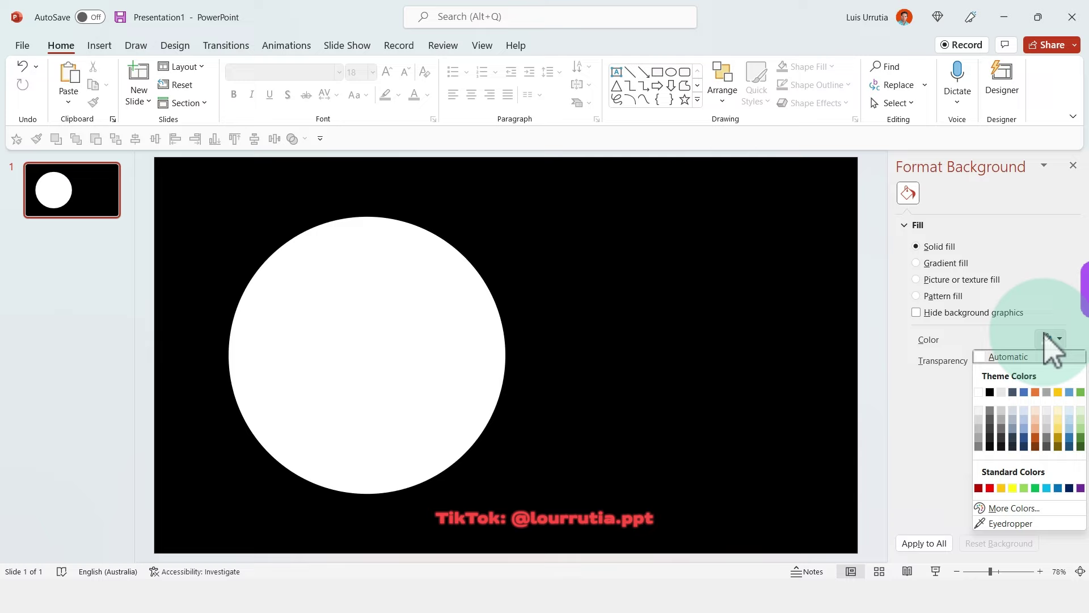
left_click(1035, 393)
left_click(1049, 339)
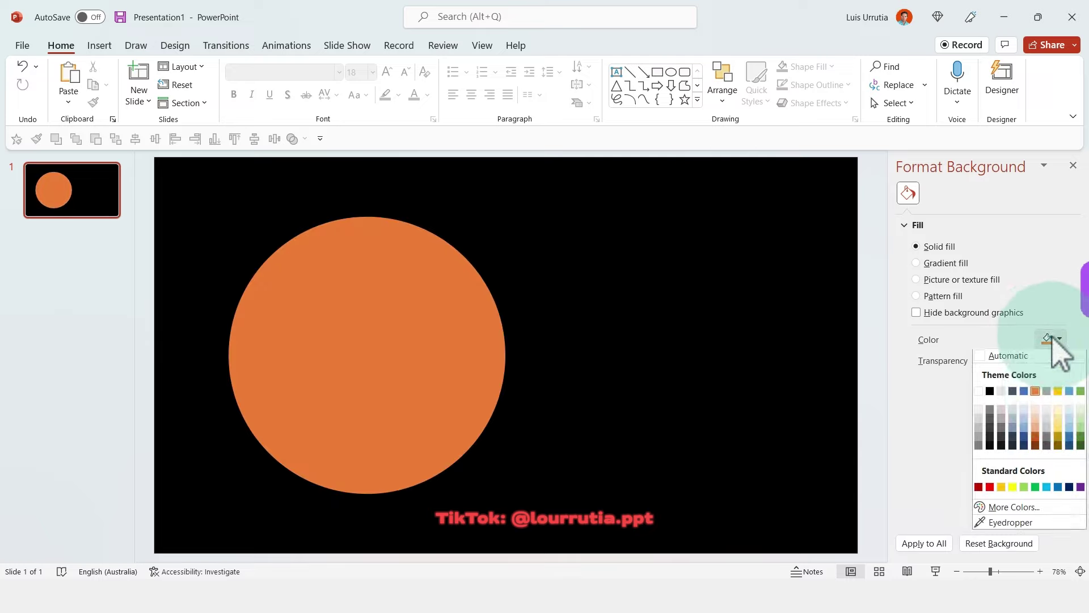
left_click(1057, 392)
left_click(1058, 339)
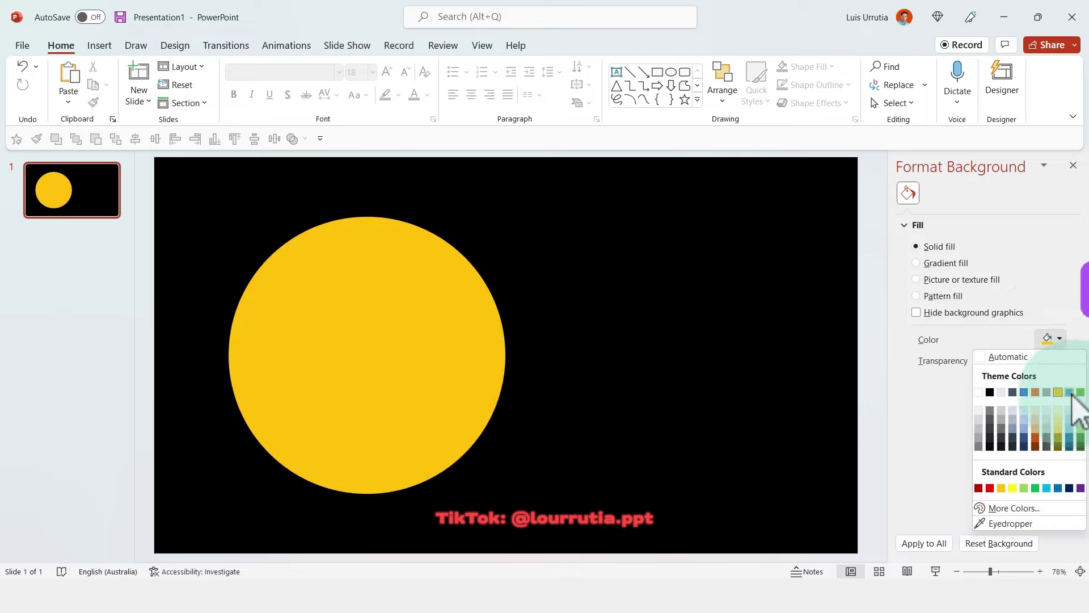
left_click(1069, 392)
left_click(1048, 339)
left_click(989, 393)
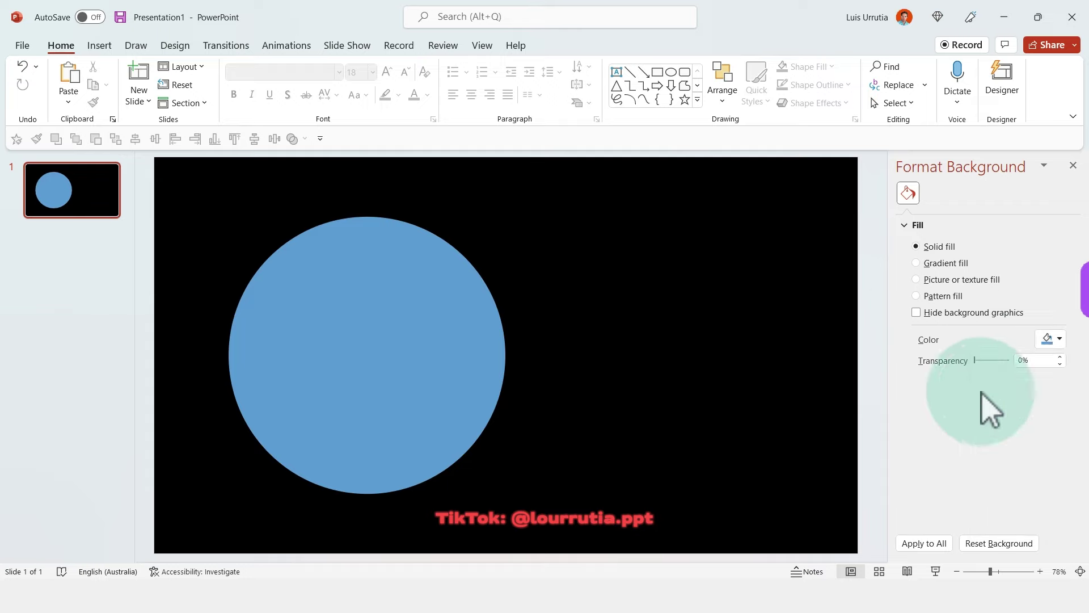
Duplicate the GREAT text box below itself as BARRIER and REEF.
left_click(100, 47)
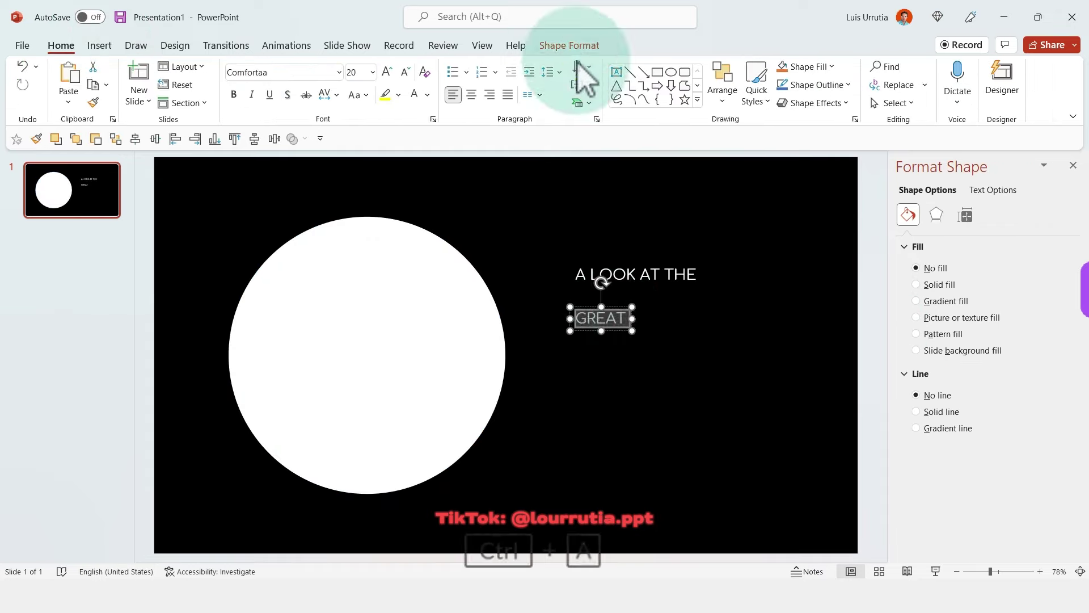
left_click_drag(717, 332, 718, 407)
double_click(697, 381)
type("BARRIER")
double_click(678, 431)
type("REEF")
Colour the GREAT, BARRIER and REEF text green using More Colors.
left_click(688, 243)
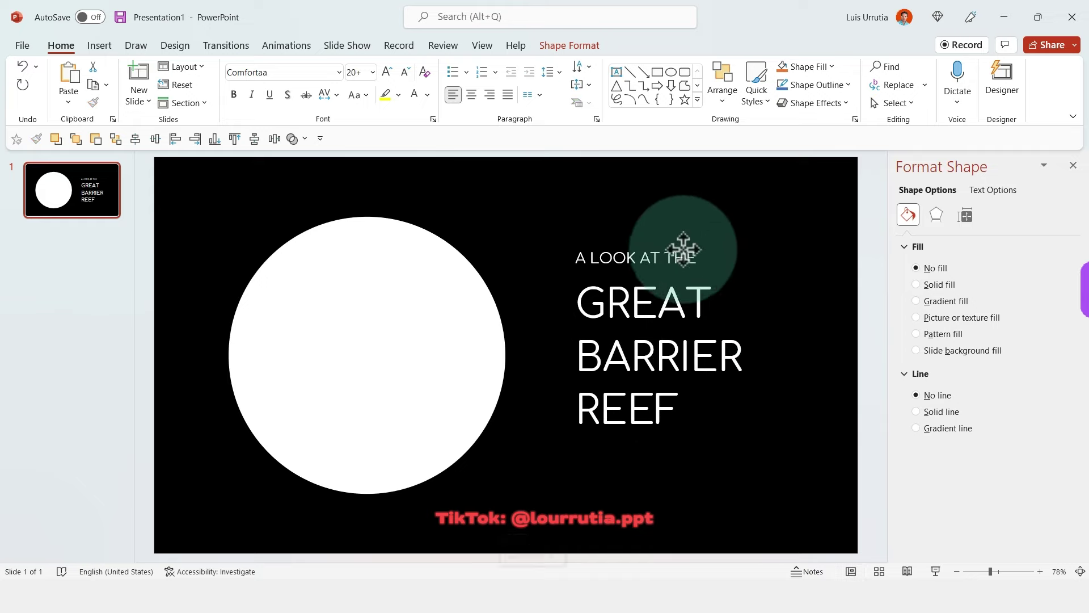
left_click_drag(758, 283, 565, 451)
left_click(993, 190)
left_click(1052, 357)
left_click(1021, 527)
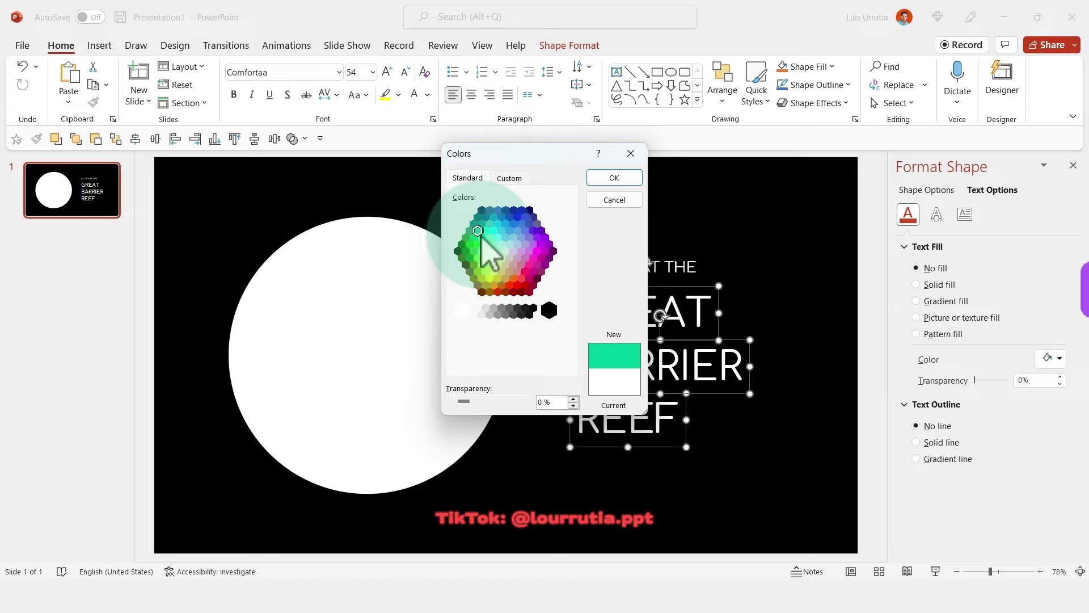
left_click(615, 178)
Set the three title words in Congenial UltraLight.
left_click(339, 72)
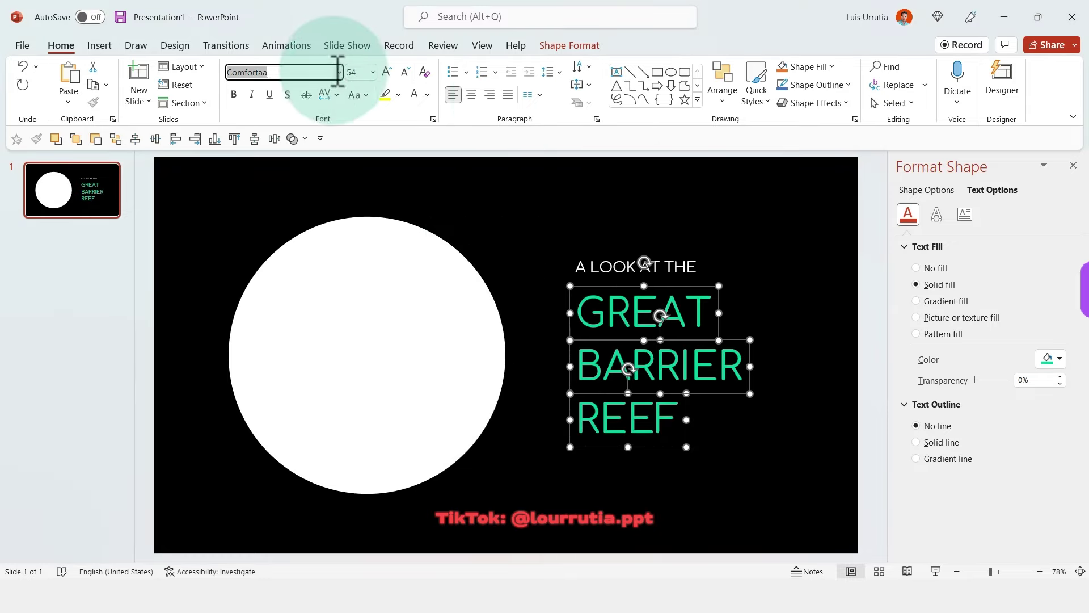
scroll(317, 214, "down", 15)
left_click(328, 214)
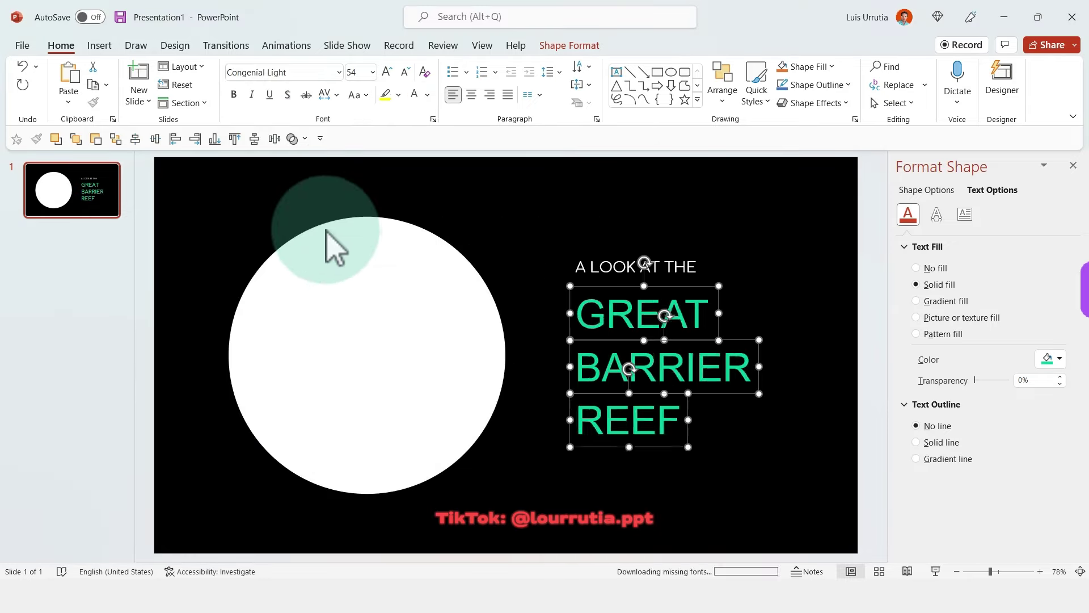
left_click(338, 72)
scroll(340, 215, "down", 10)
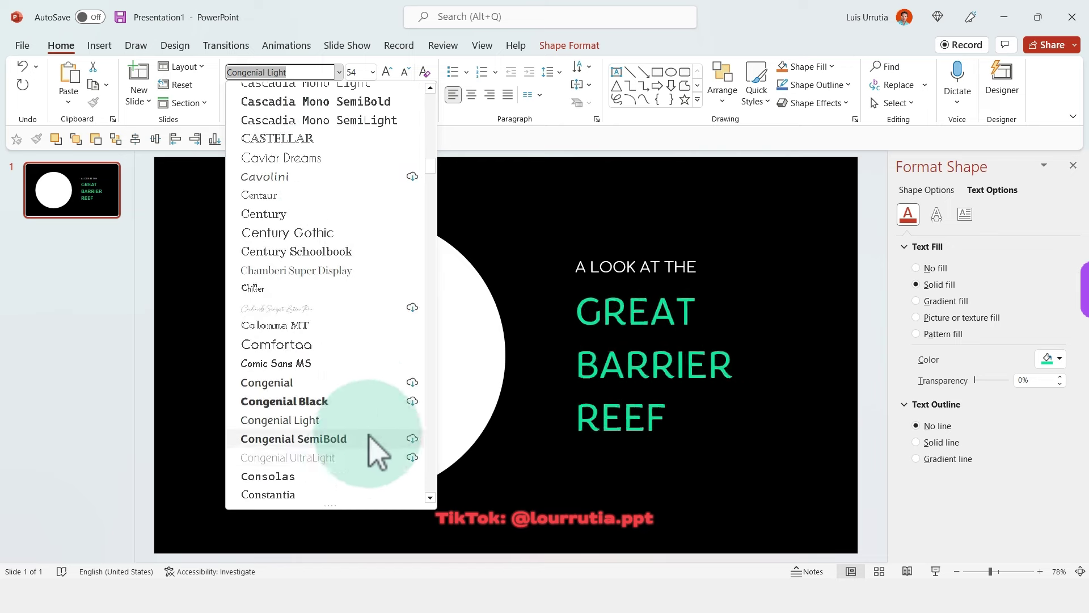
left_click(371, 453)
Group A LOOK AT THE with the title words and move the group up slightly.
triple_click(635, 267)
left_click(284, 72)
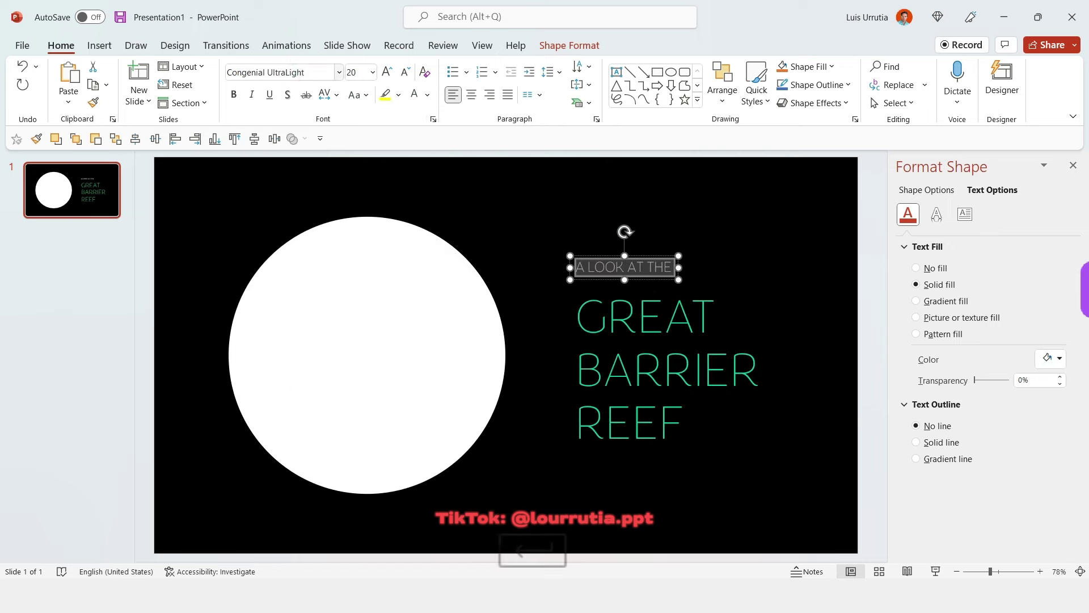
left_click(643, 315, "shift")
left_click(667, 369, "shift")
left_click(630, 423, "shift")
left_click(569, 45)
left_click(817, 85)
left_click(823, 105)
left_click_drag(678, 253, 677, 239)
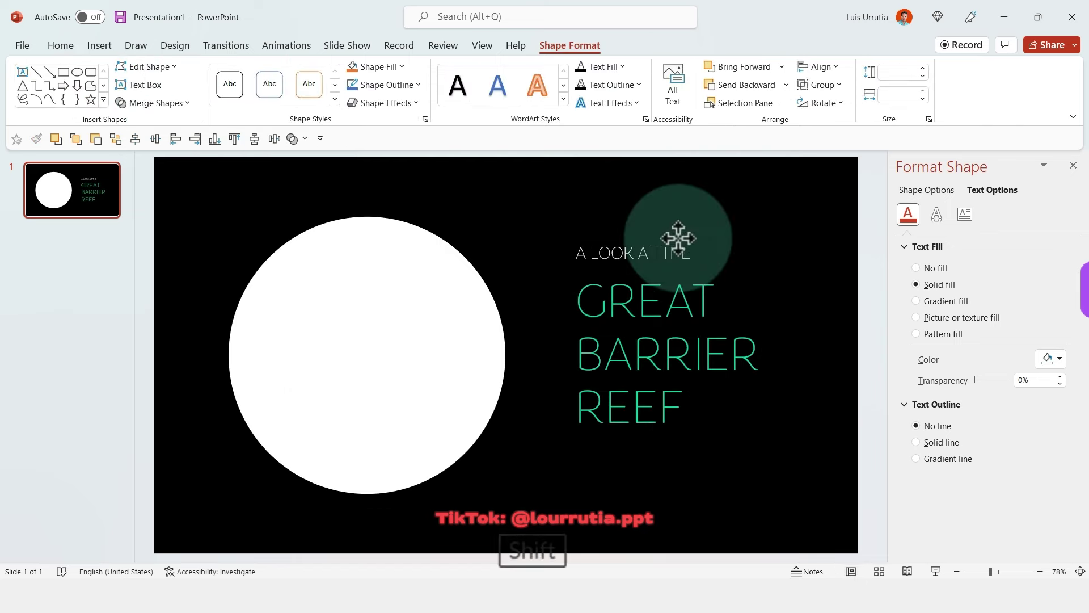
left_click(672, 422, "shift")
Paste the underwater video, align it to the slide, and send it to the back.
left_click(482, 227)
key("ctrl+v")
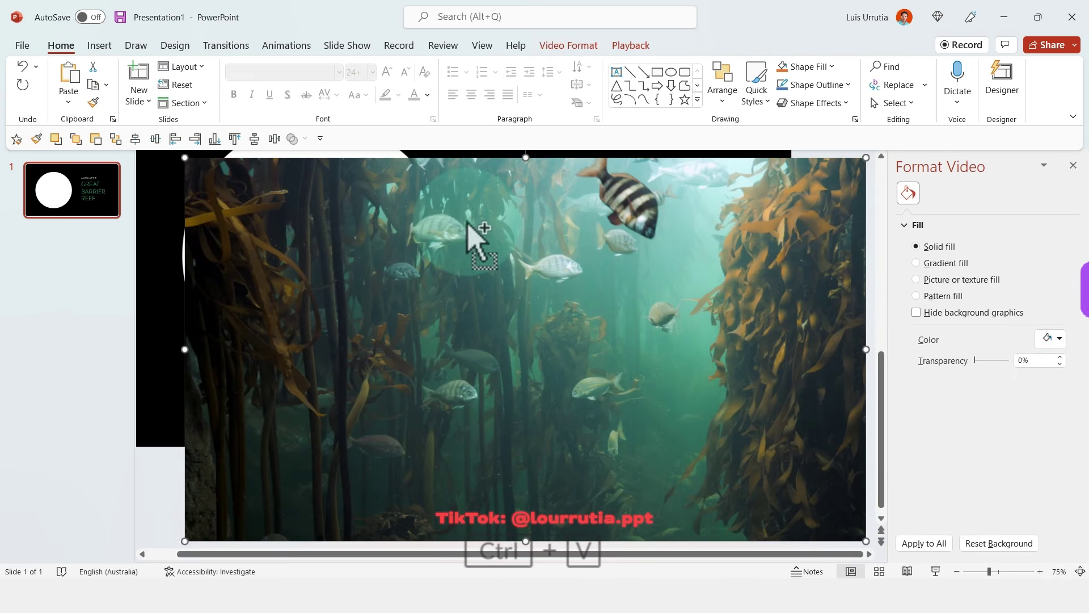
left_click(156, 138)
left_click(135, 139)
right_click(438, 229)
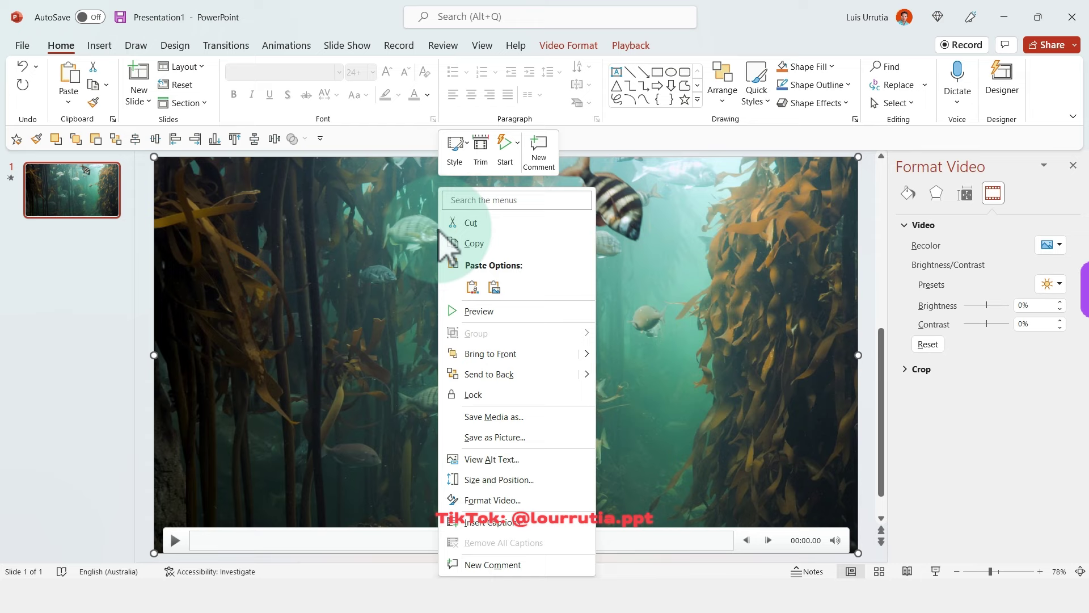
left_click(513, 374)
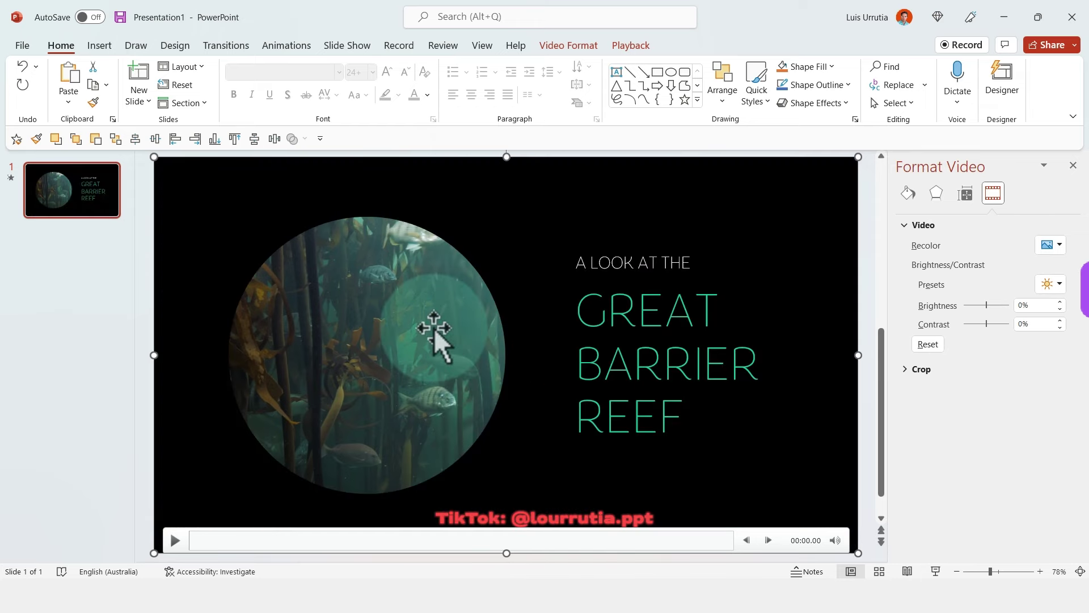
Crop the video's right side down to 20.62 cm wide and reposition the footage inside the frame.
left_click(630, 45)
left_click(568, 45)
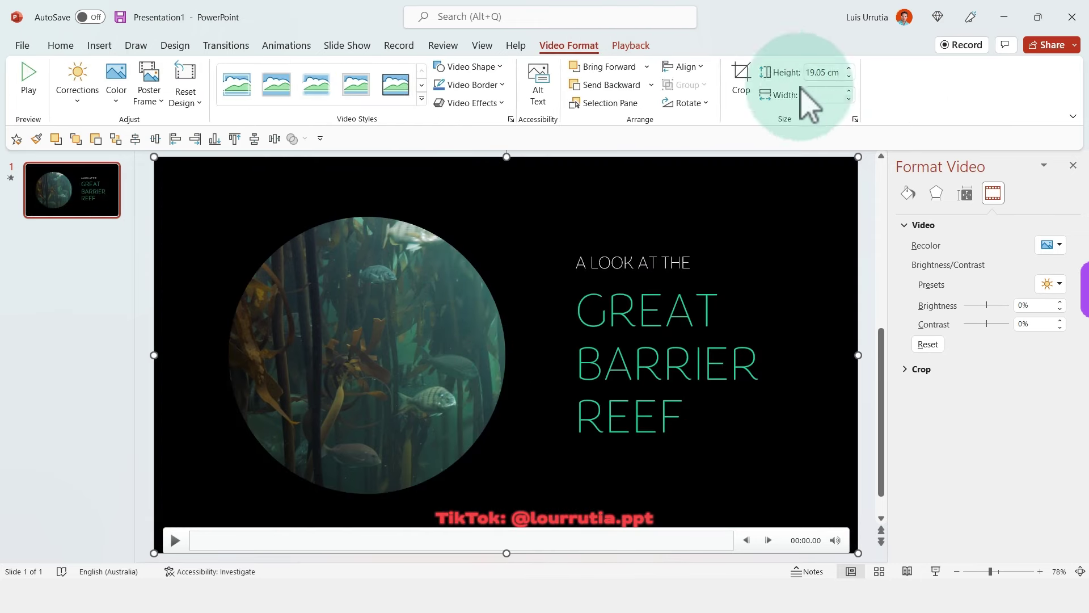
left_click(741, 80)
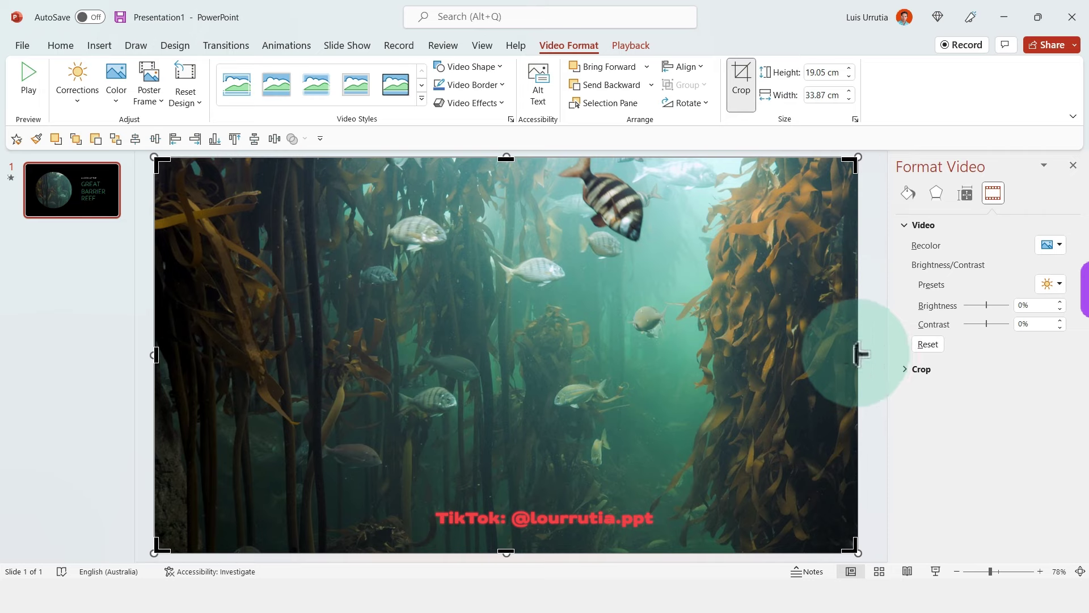
left_click_drag(860, 354, 581, 348)
left_click_drag(523, 260, 335, 327)
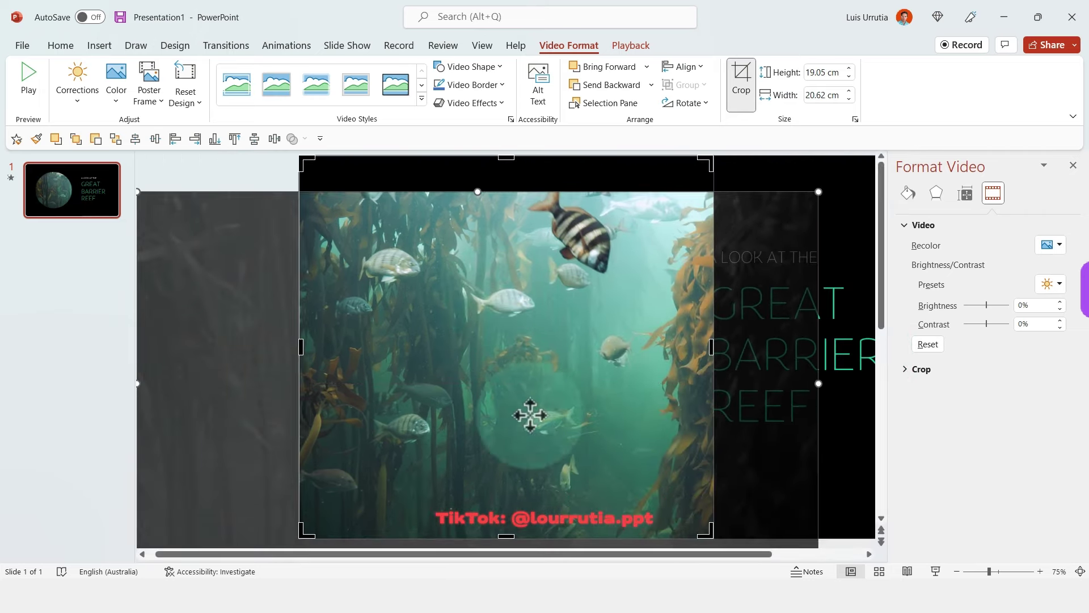
left_click(741, 82)
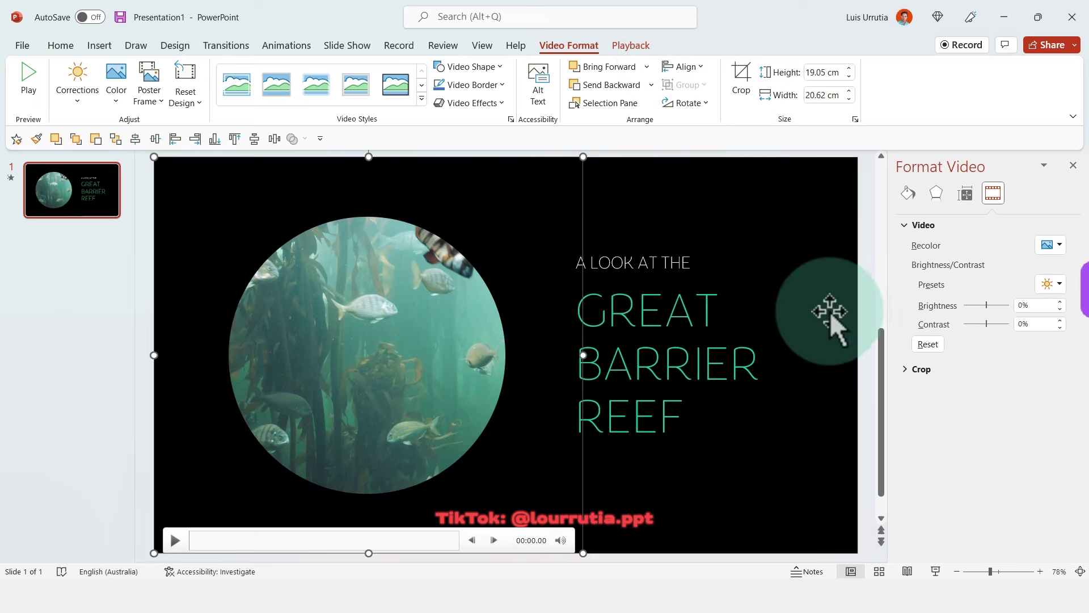
left_click(728, 174)
Paste the porthole picture, shrink it over the video, rotate it 90° left and nudge it into place.
key("ctrl+v")
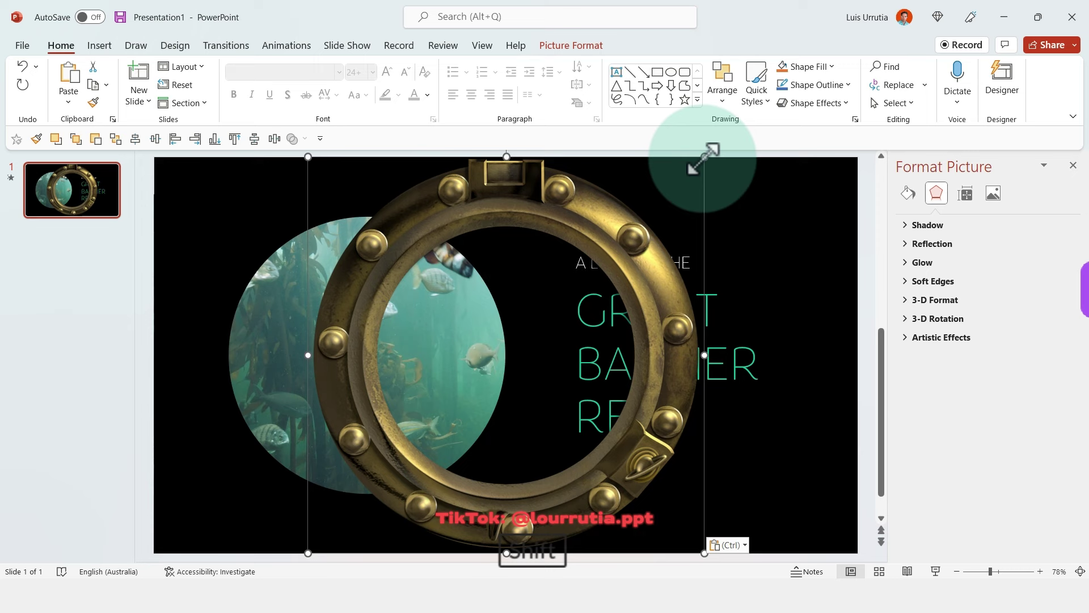
left_click_drag(704, 156, 470, 249)
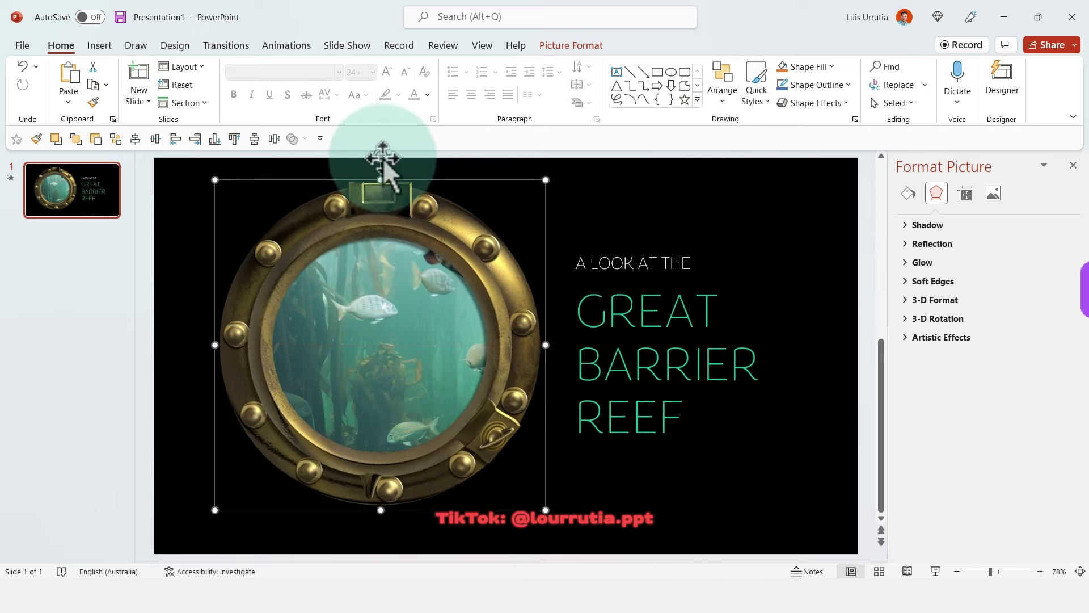
left_click_drag(383, 159, 190, 343)
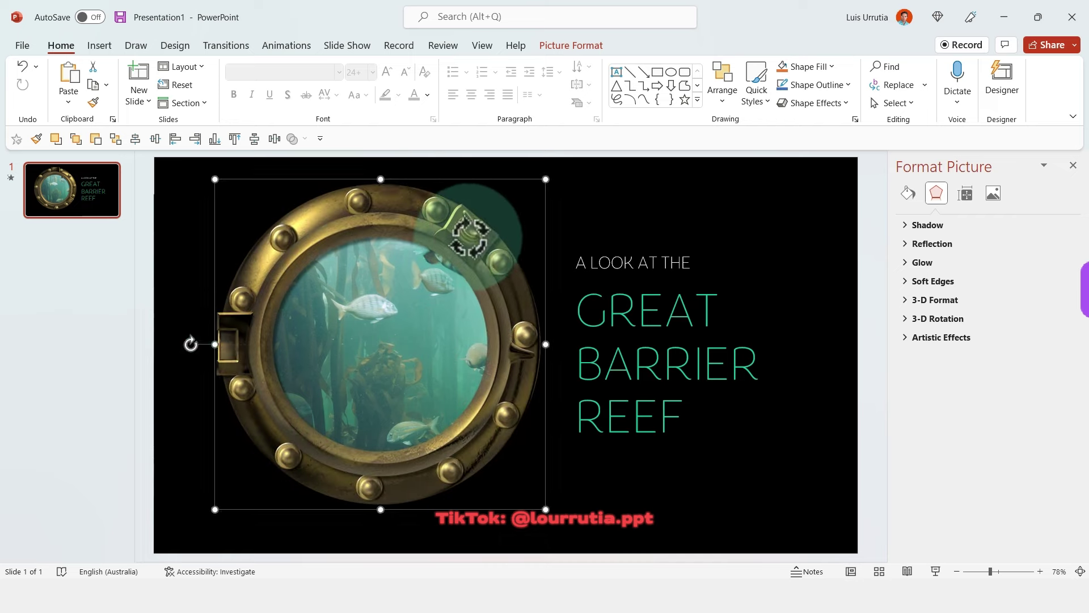
left_click_drag(469, 236, 454, 260)
mouse_move(180, 348)
left_mouse_down()
mouse_move(170, 306)
mouse_move(179, 349)
left_mouse_up()
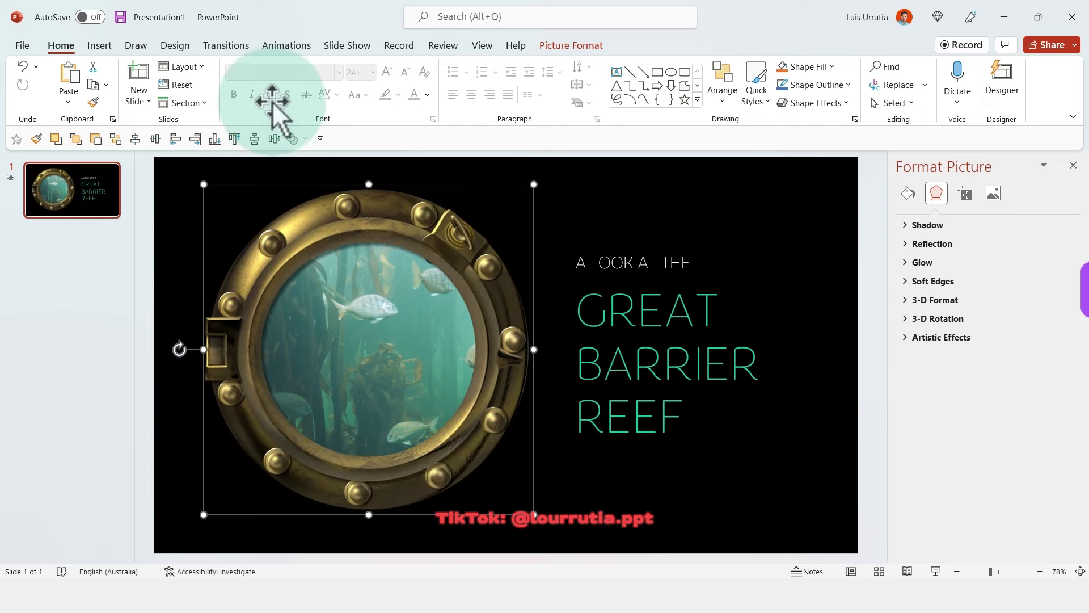
In the Animation Pane, remove the video's trigger Pause effect, set Play to With Previous, and preview.
left_click(287, 45)
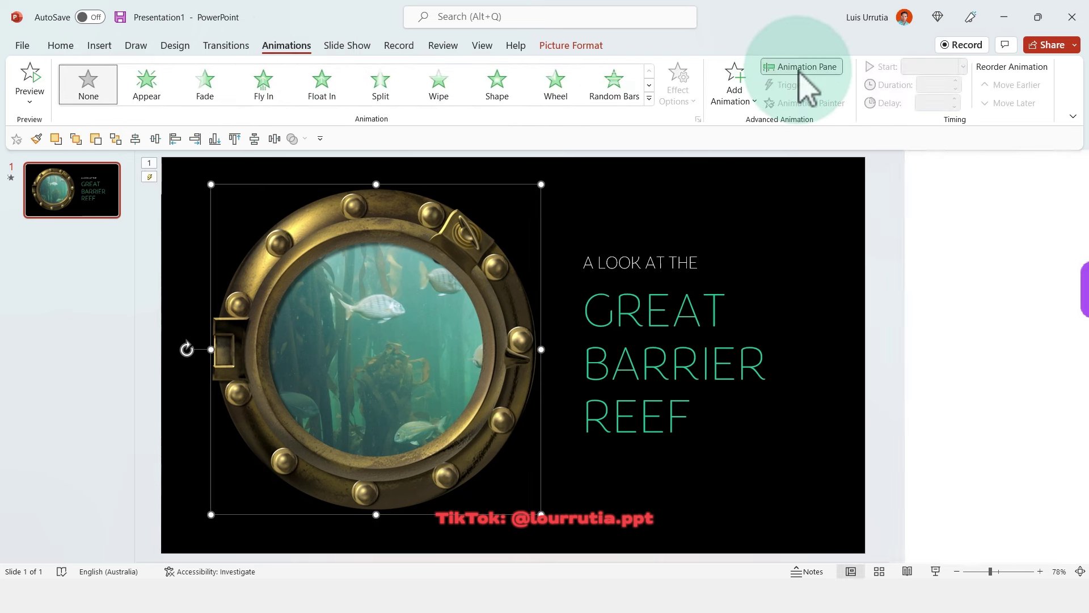
left_click(801, 67)
left_click(942, 245)
right_click(944, 245)
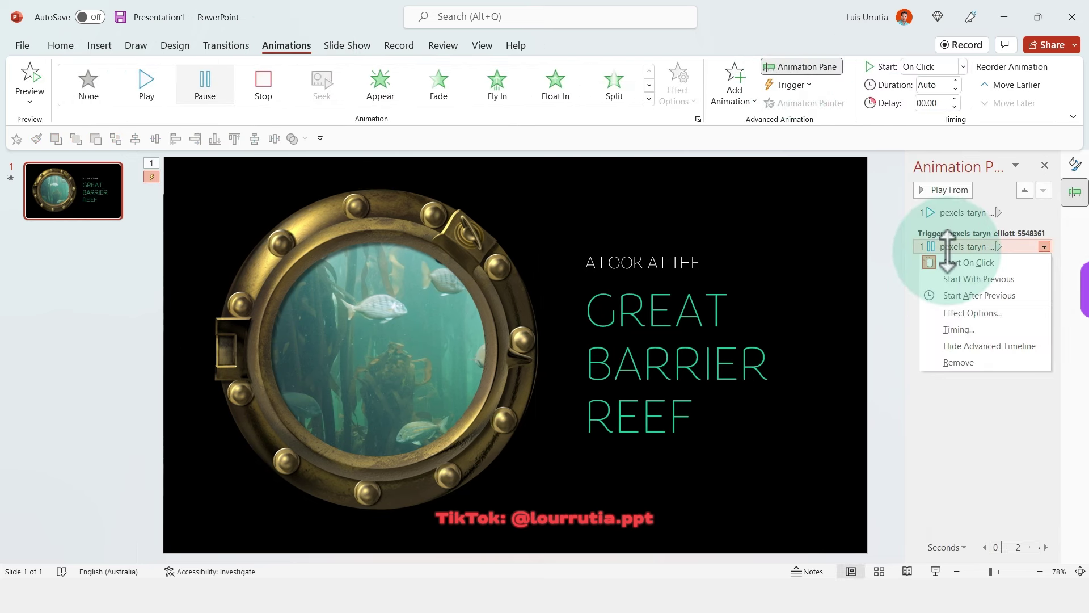
left_click(964, 363)
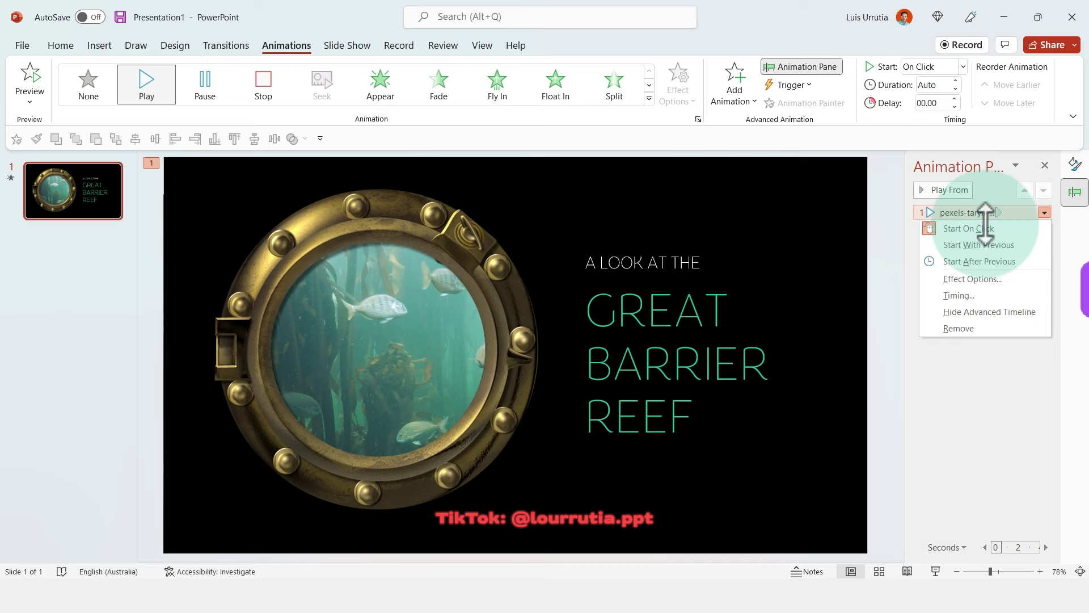
left_click(987, 245)
left_click(930, 190)
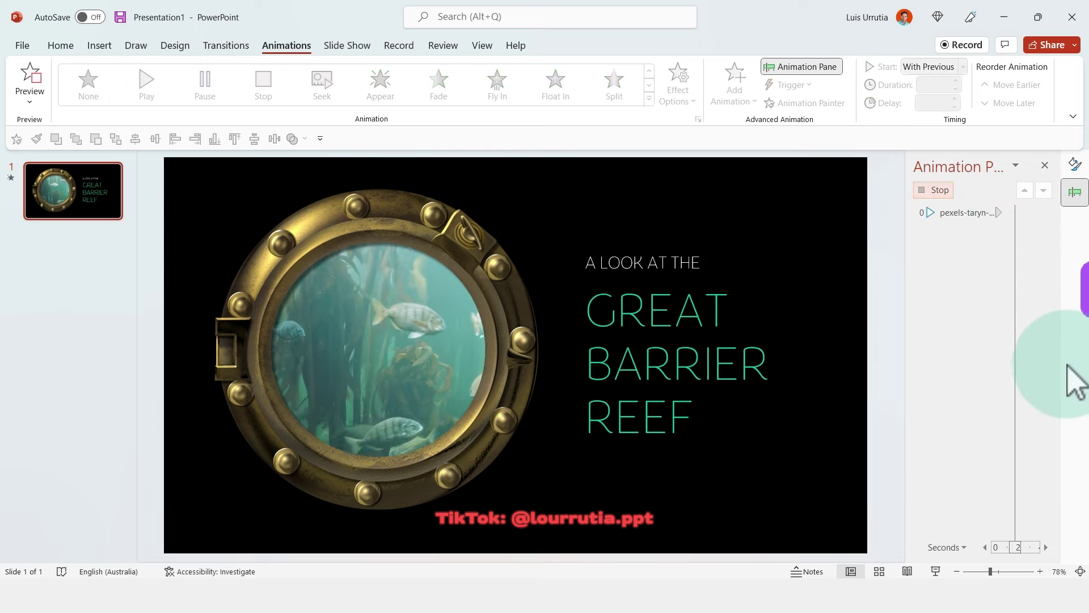
In Format Picture, recolour the porthole with a grey preset and raise its contrast to 40%.
left_click(491, 264)
right_click(508, 302)
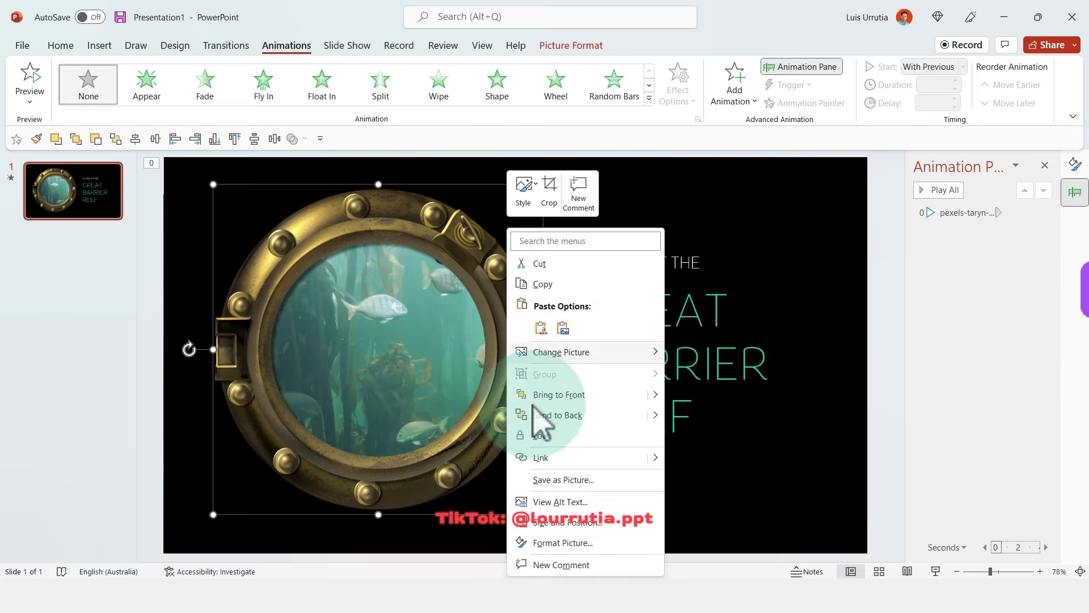
left_click(592, 543)
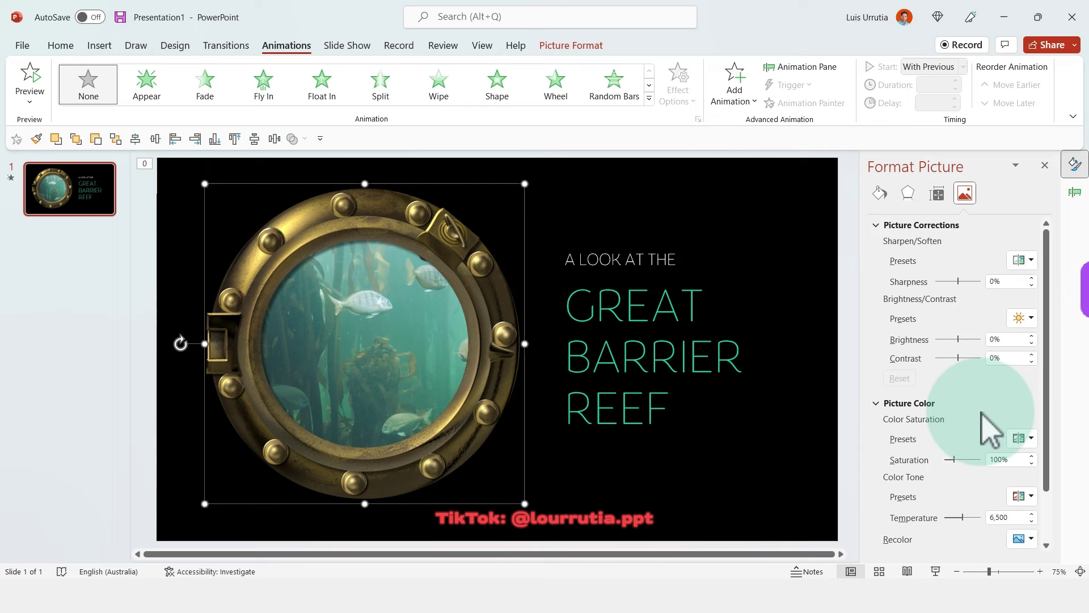
scroll(906, 413, "down", 2)
left_click(1030, 478)
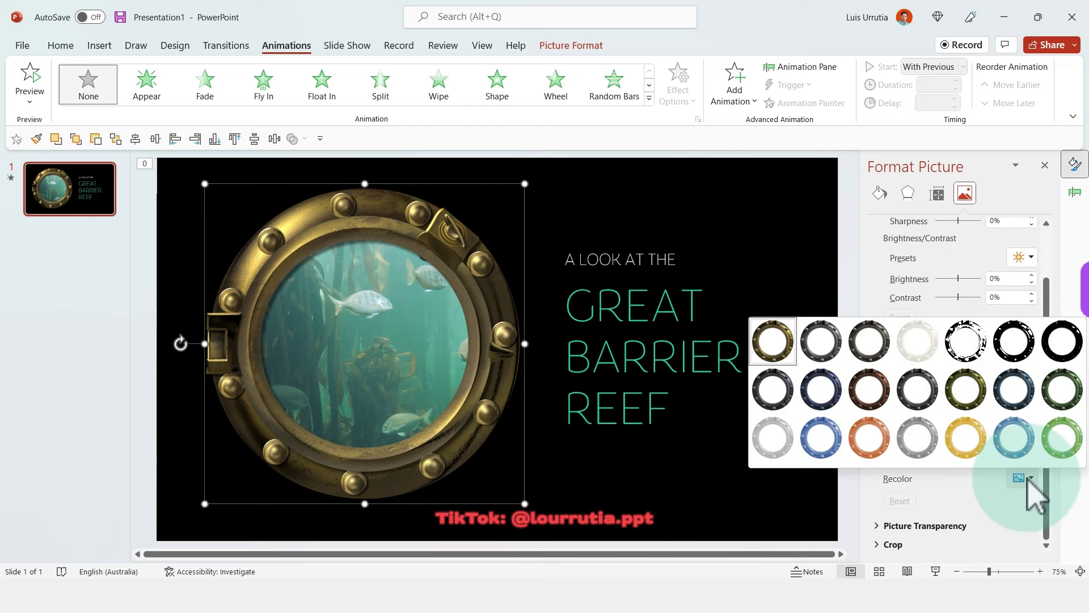
left_click(834, 343)
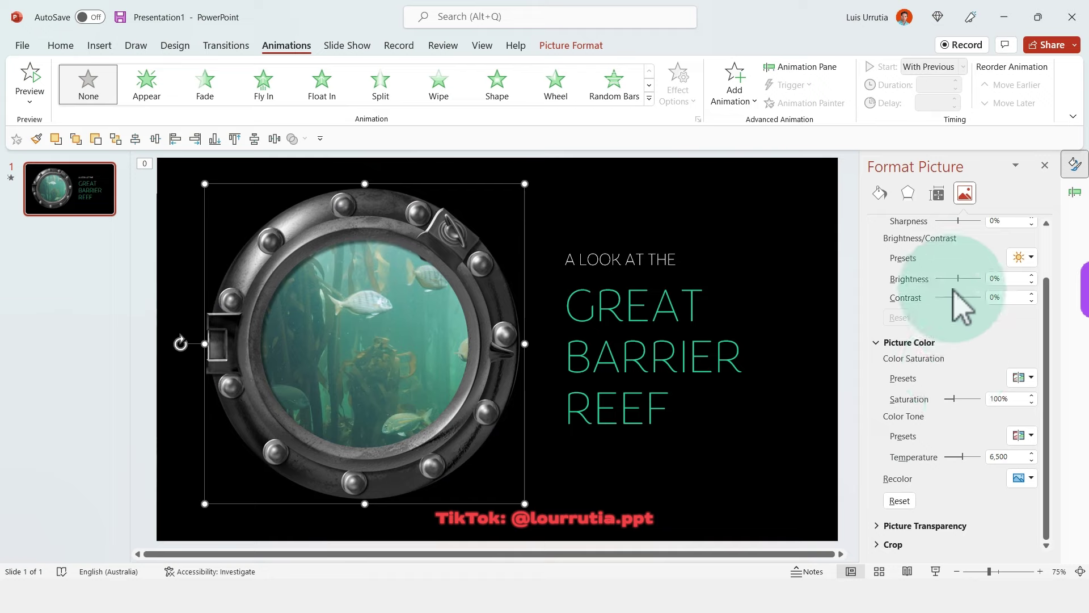
left_click_drag(963, 297, 958, 277)
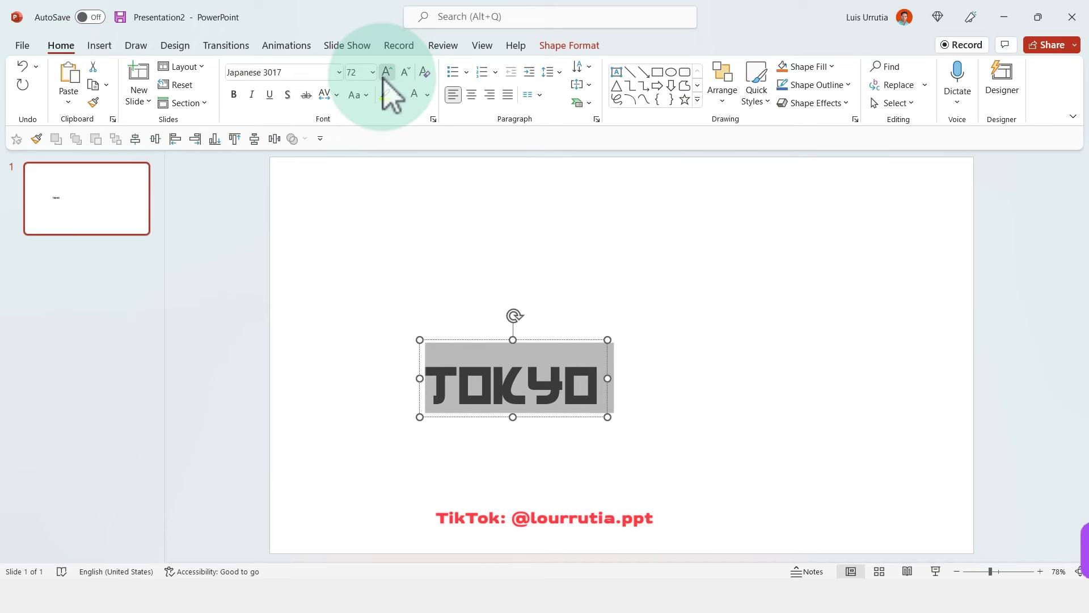
Enlarge the TOKYO text to 287 pt and move its box up and left.
left_click(386, 72)
left_click(386, 72)
left_click(386, 72)
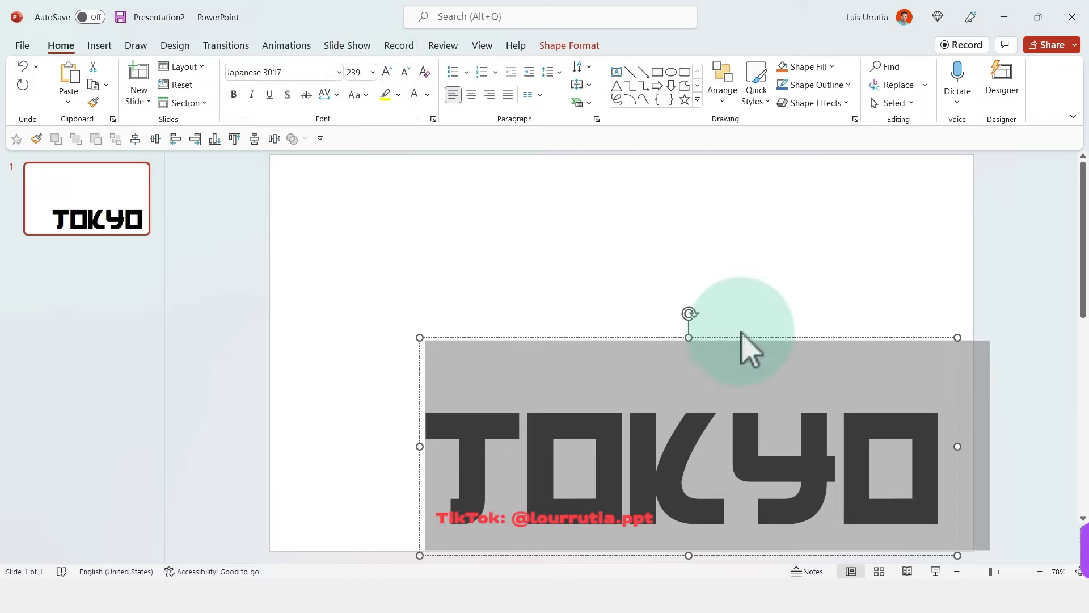
left_click_drag(743, 334, 675, 213)
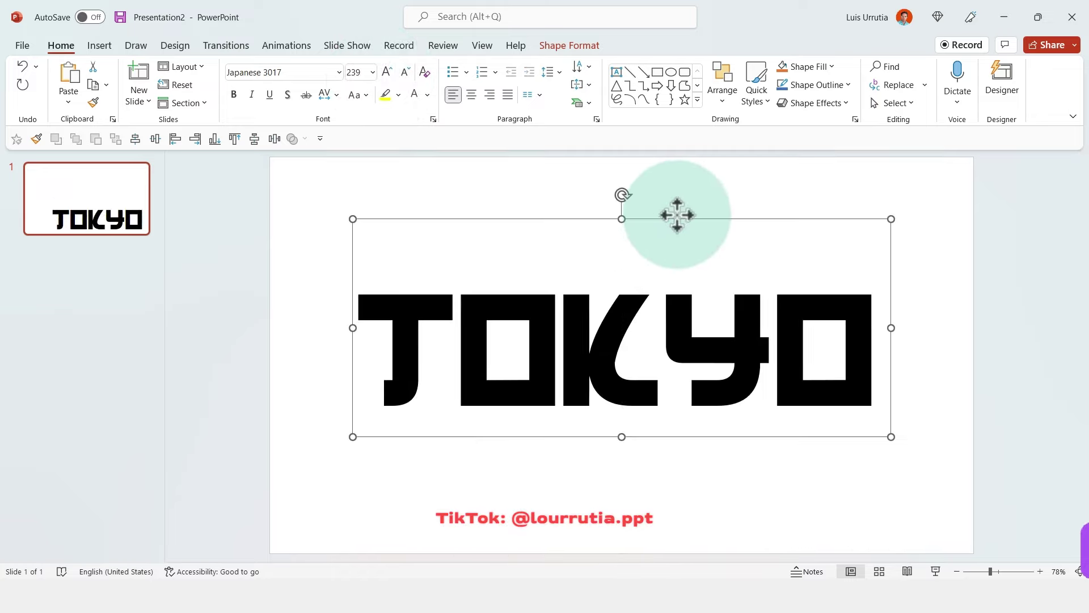
left_click(387, 72)
left_click(386, 72)
left_click(405, 72)
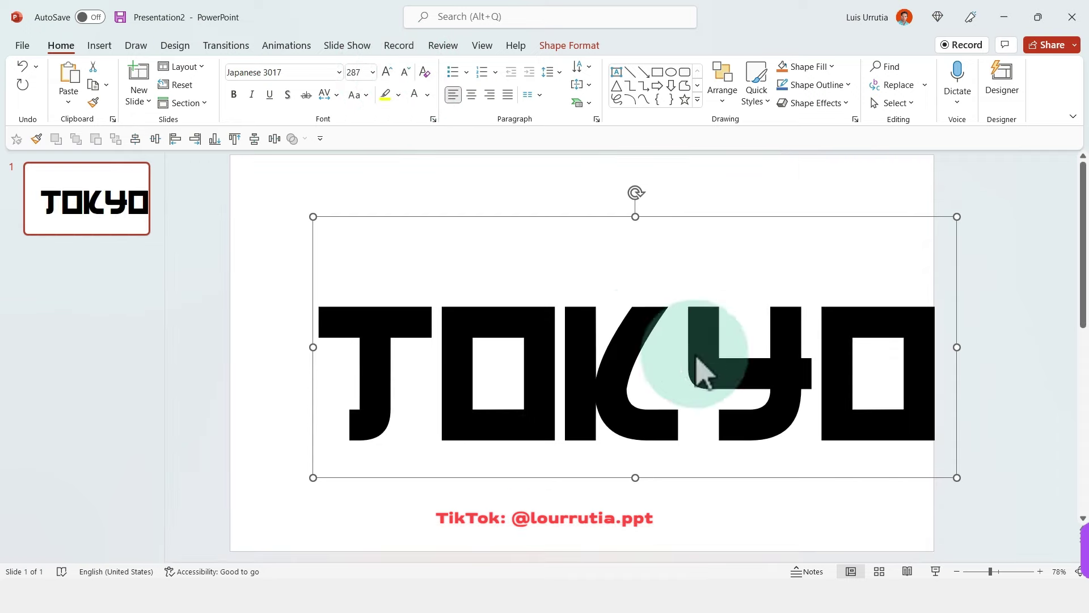
Centre the TOKYO box horizontally and vertically on the slide.
left_click(584, 47)
left_click(802, 66)
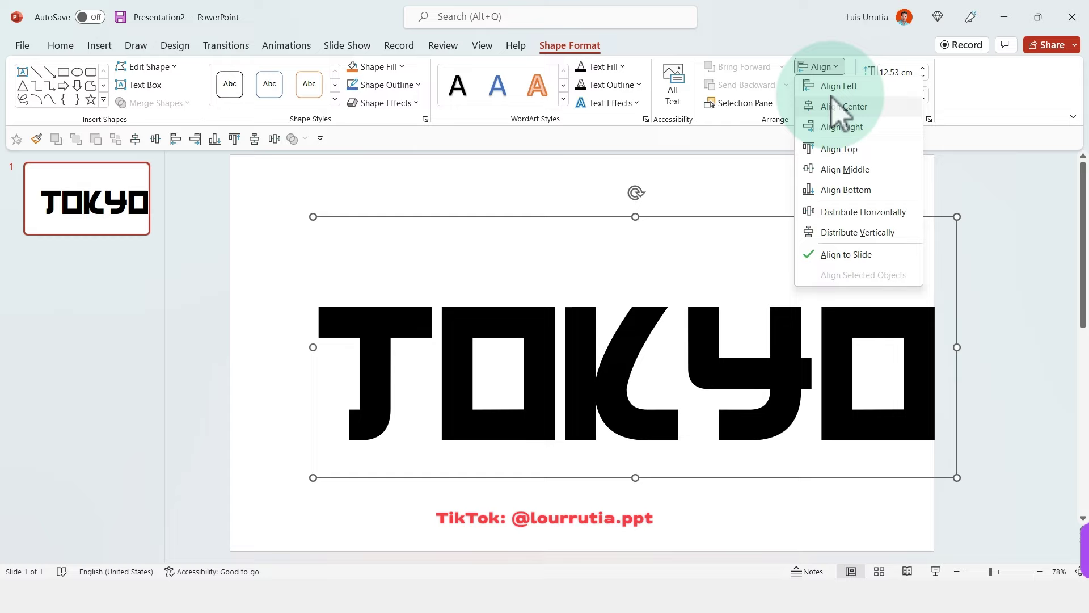
left_click(830, 101)
left_click(825, 67)
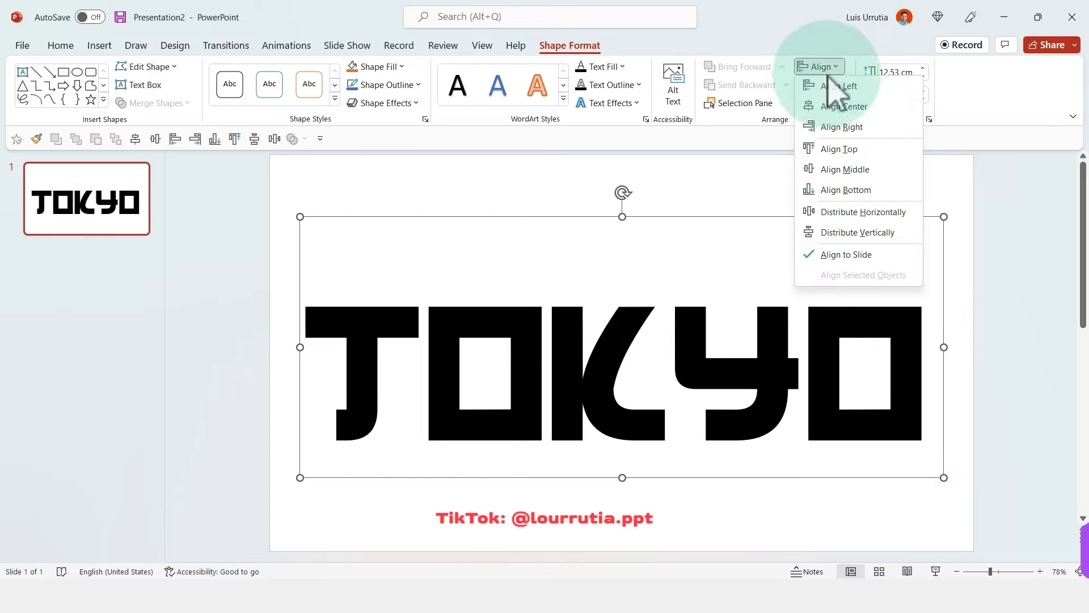
left_click(842, 175)
left_click(63, 71)
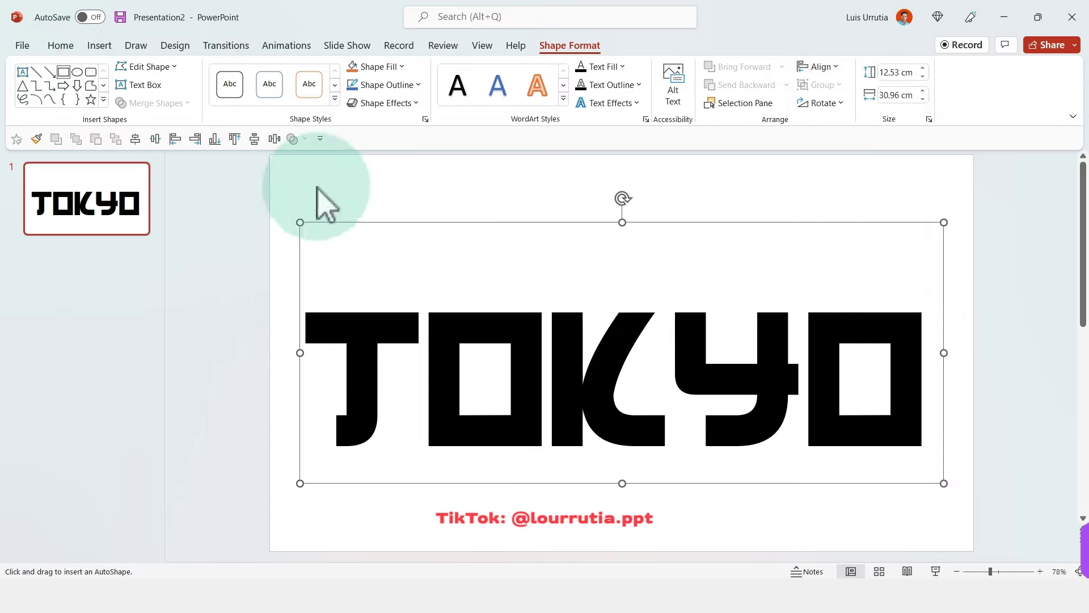
Cover the slide with a rectangle, send it behind TOKYO, and combine them to cut out TOKYO.
left_click_drag(267, 154, 970, 547)
left_click_drag(269, 167, 270, 154)
right_click(509, 244)
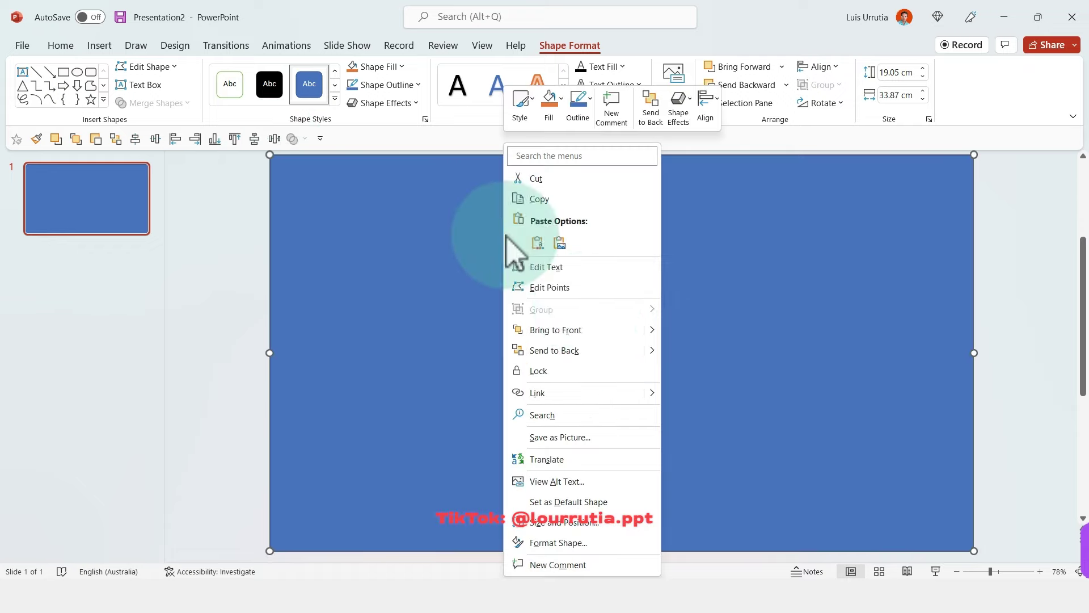
left_click(578, 352)
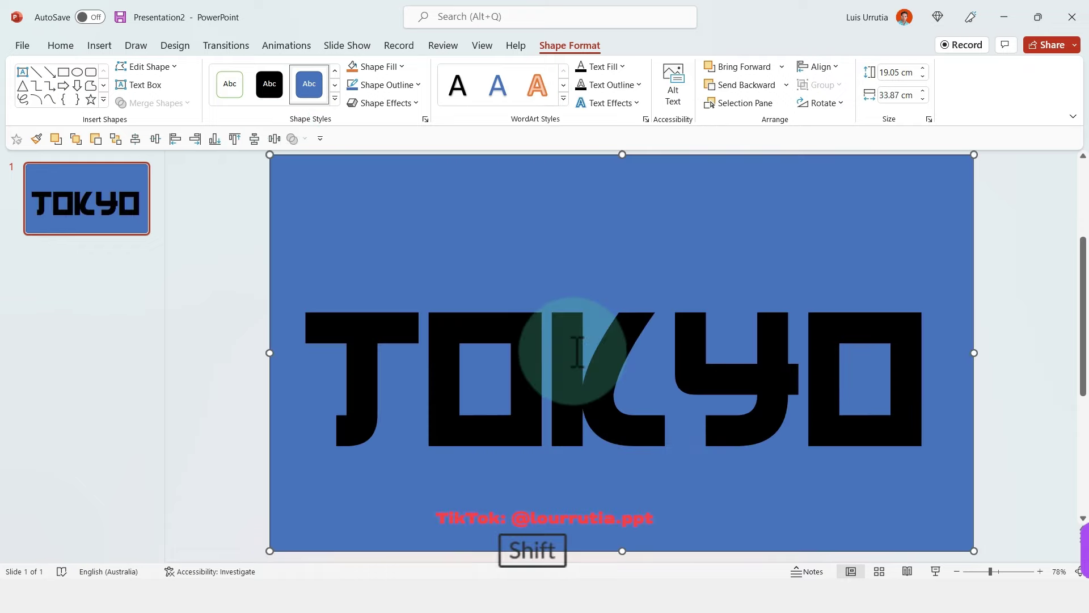
left_click(578, 352, "shift")
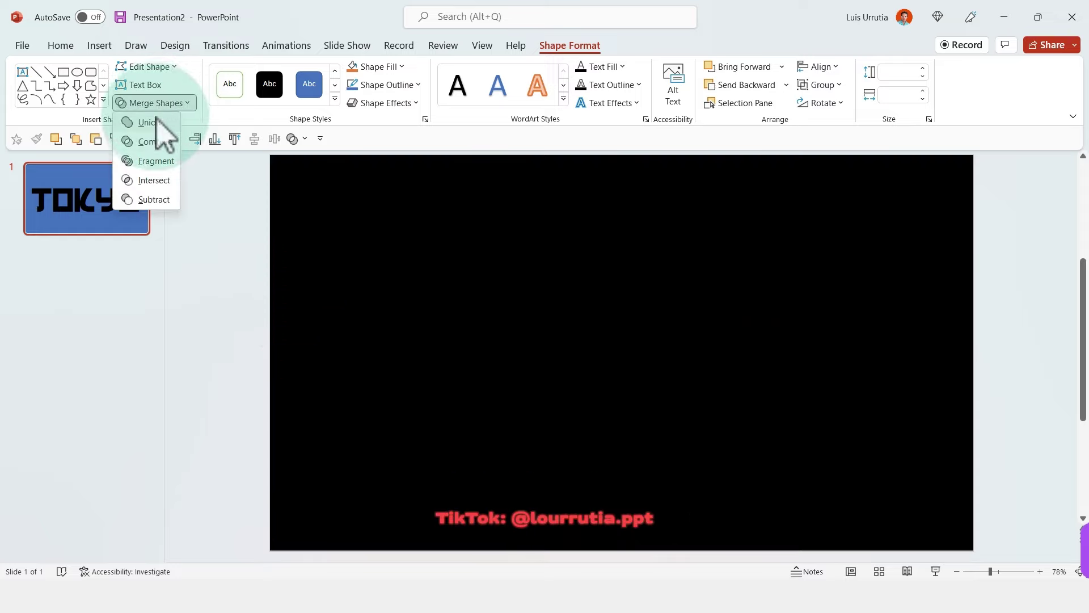
left_click(156, 142)
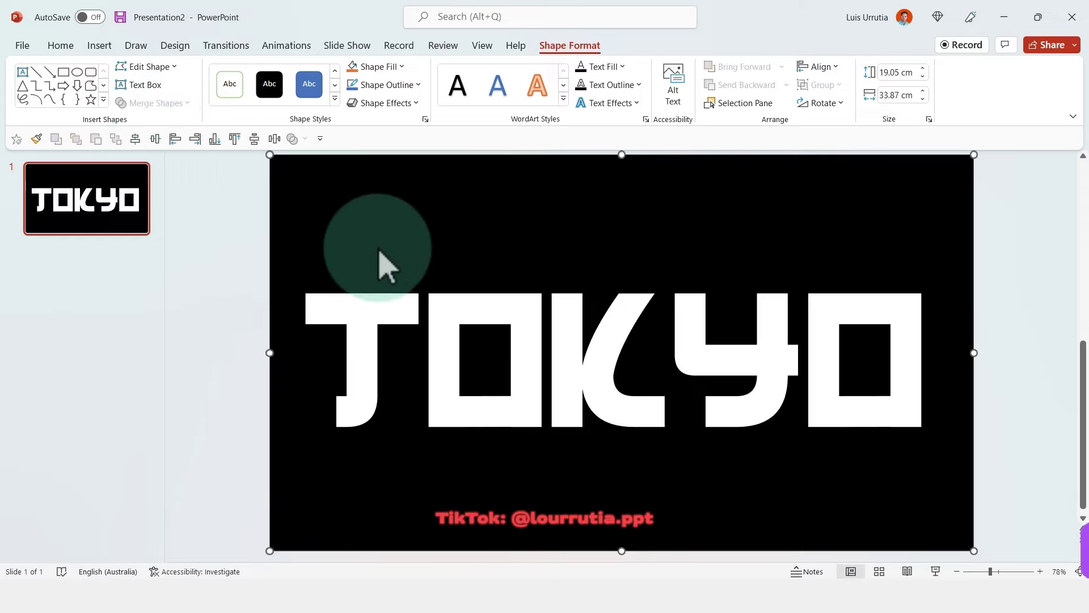
Paste the Tokyo street photo behind the TOKYO cut-out, stretch it over the slide, and place JAPAN under TOKYO.
left_click(484, 482)
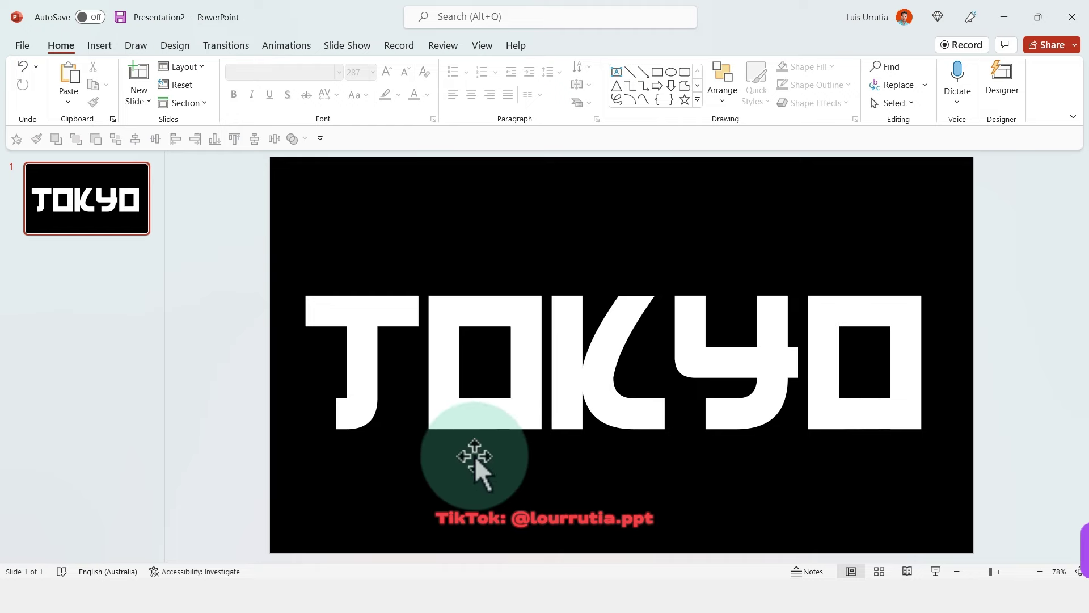
key("ctrl+v")
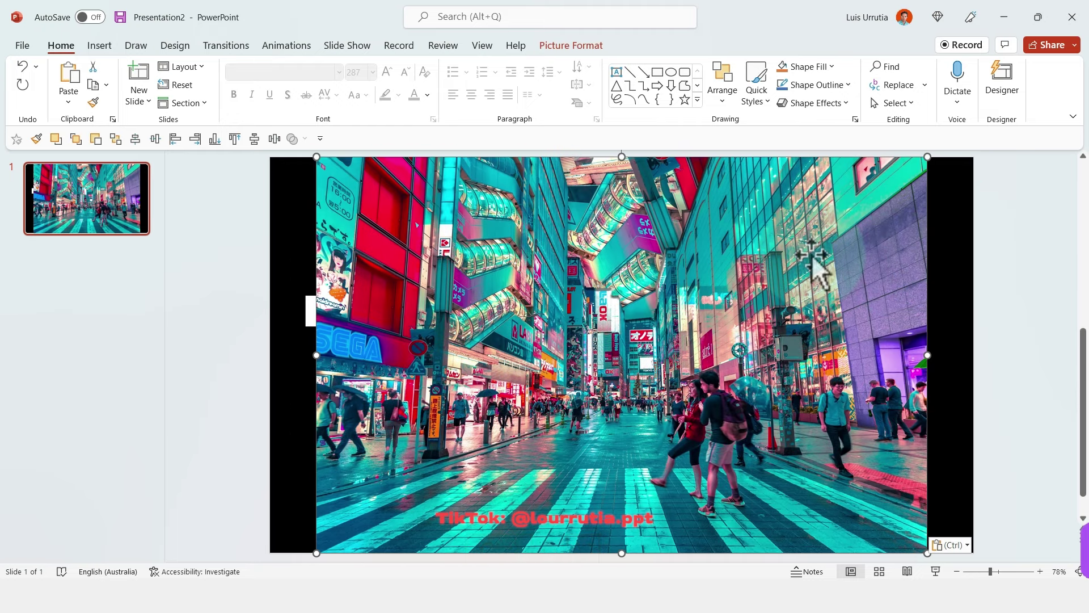
right_click(812, 257)
left_click(863, 415)
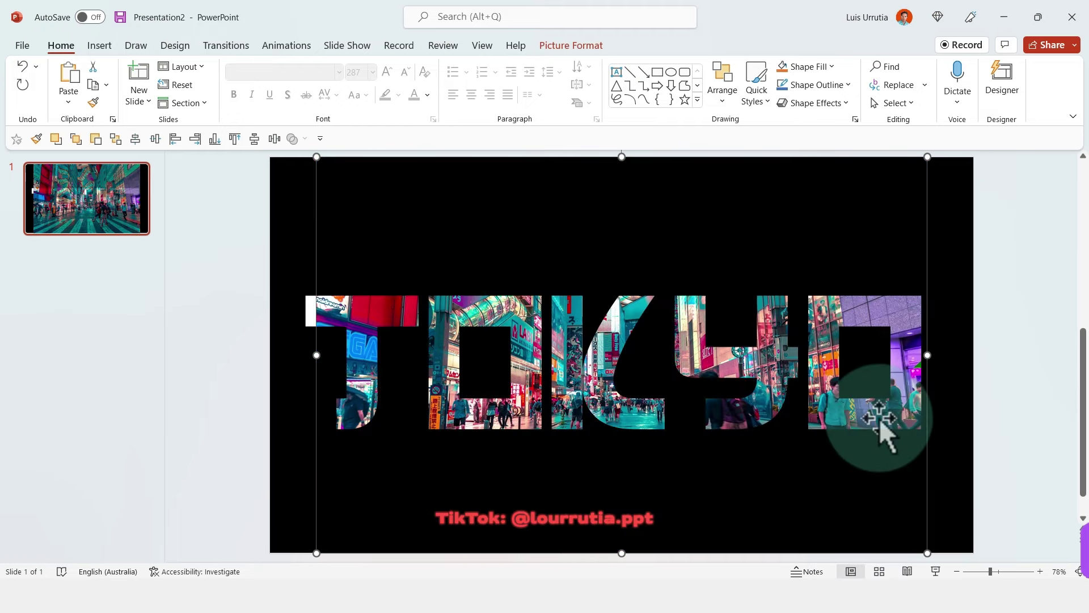
left_click_drag(928, 156, 971, 170)
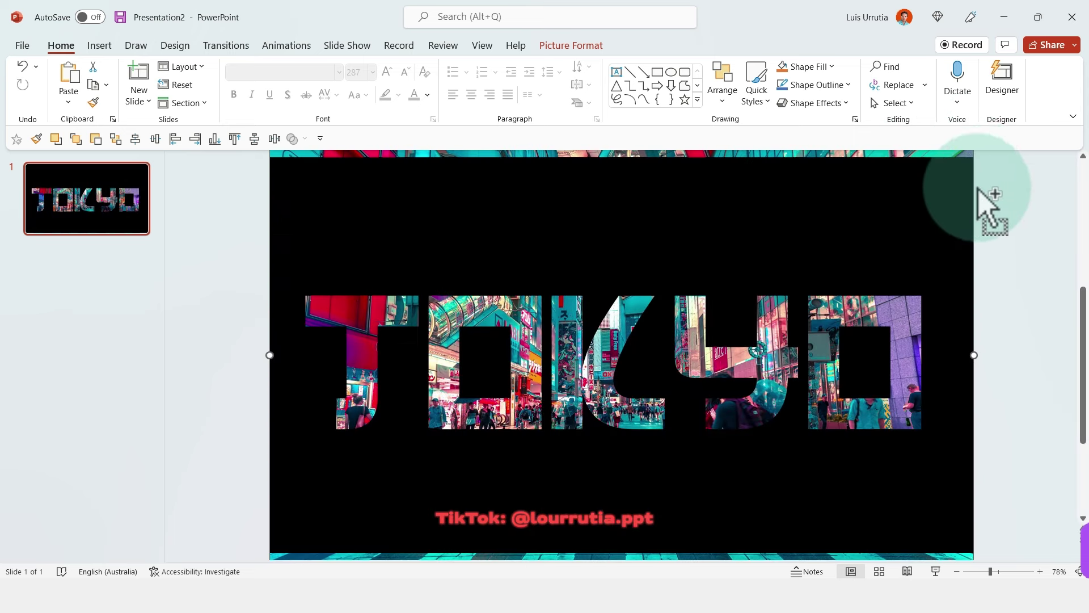
left_click(440, 241)
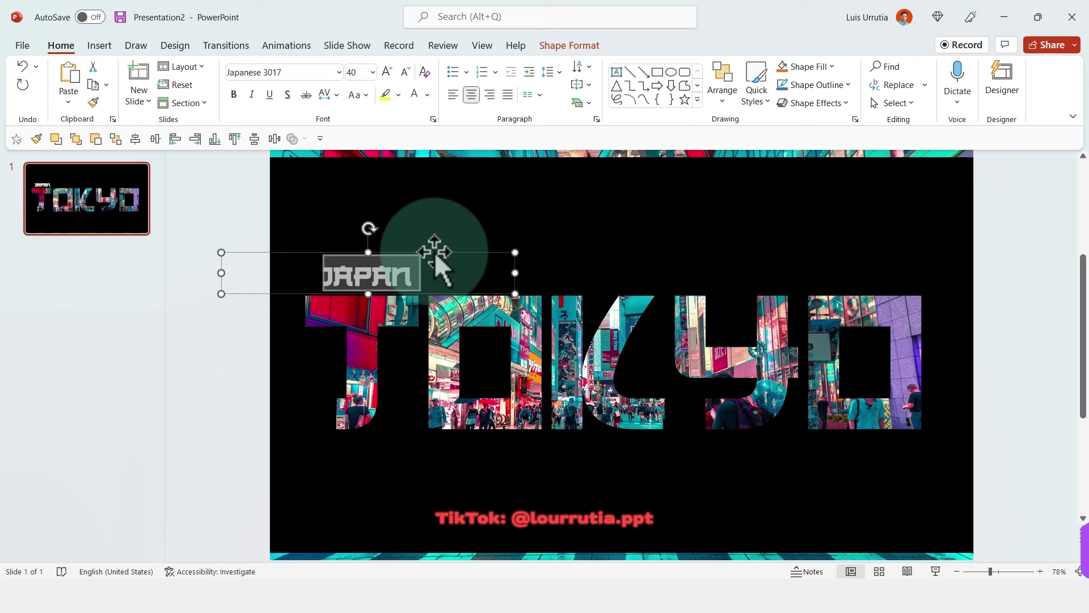
left_click_drag(434, 253, 691, 438)
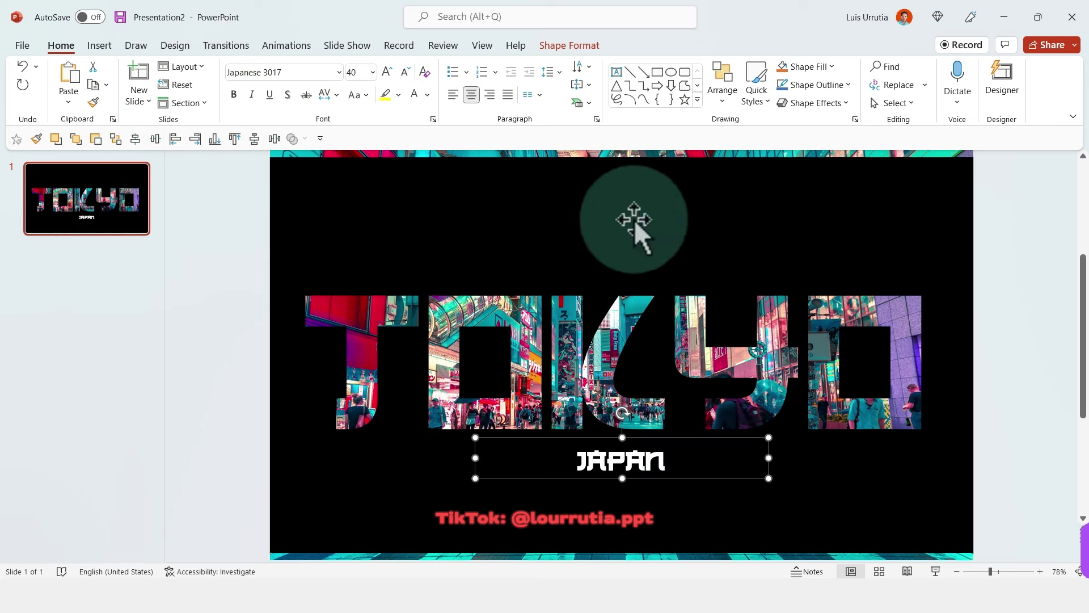
left_click(831, 153)
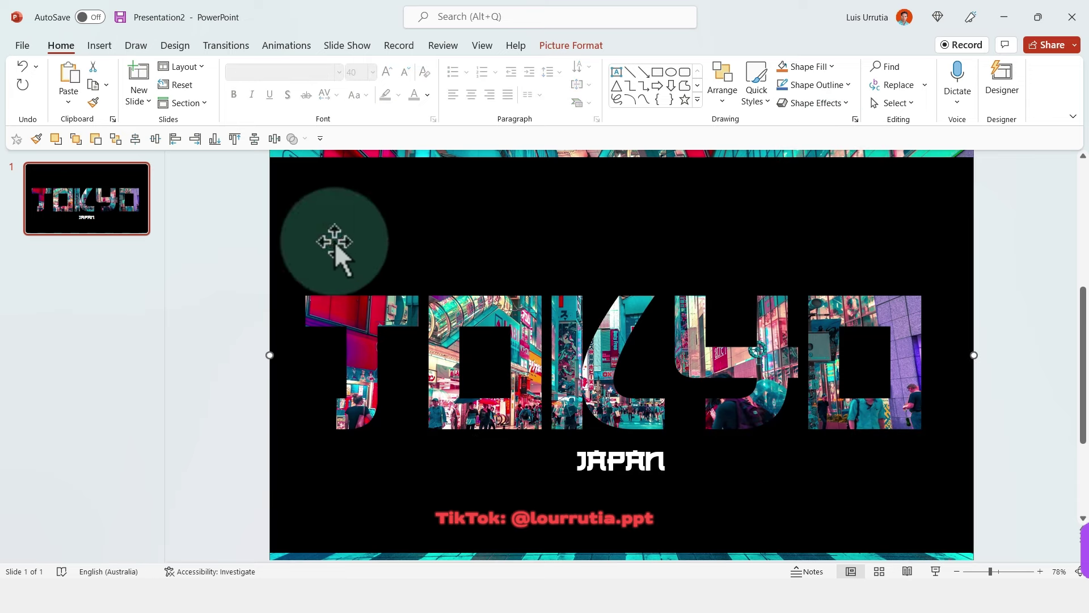
Give the Tokyo street photo a Grow/Shrink emphasis animation.
left_click(282, 44)
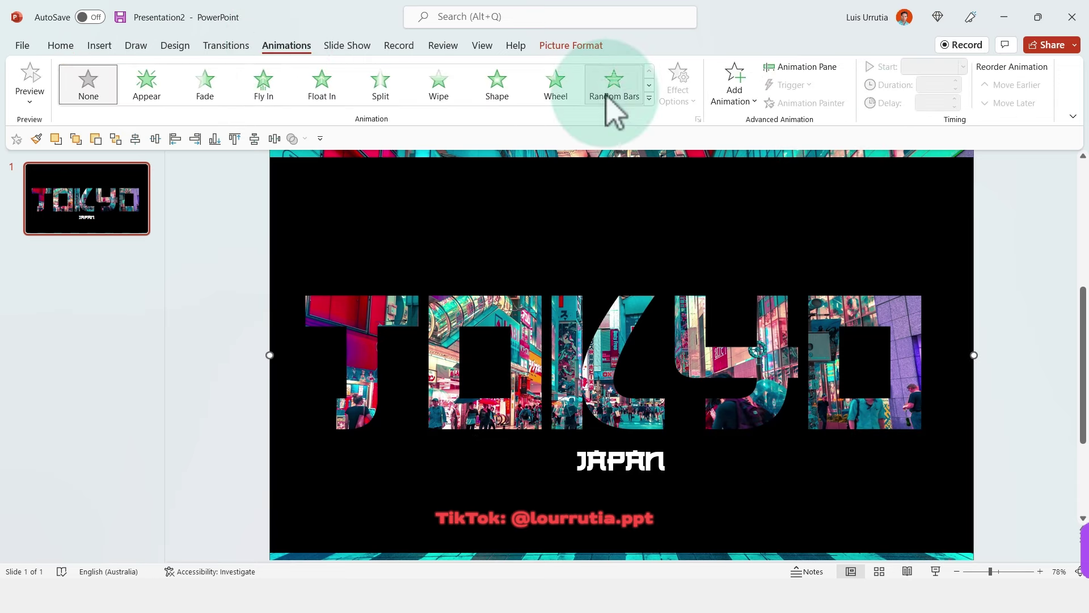
left_click(650, 99)
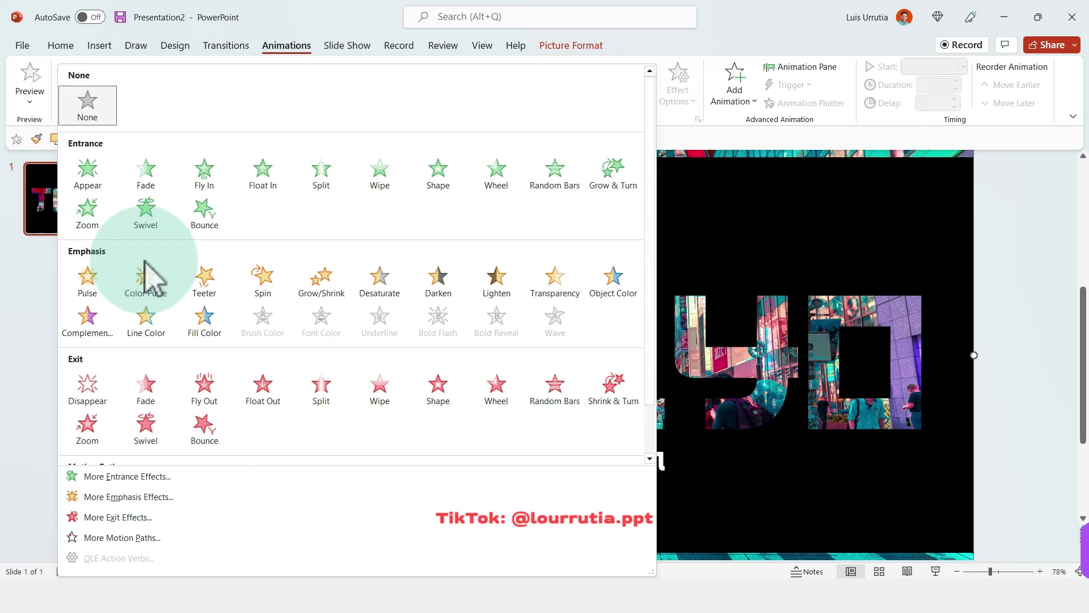
left_click(321, 280)
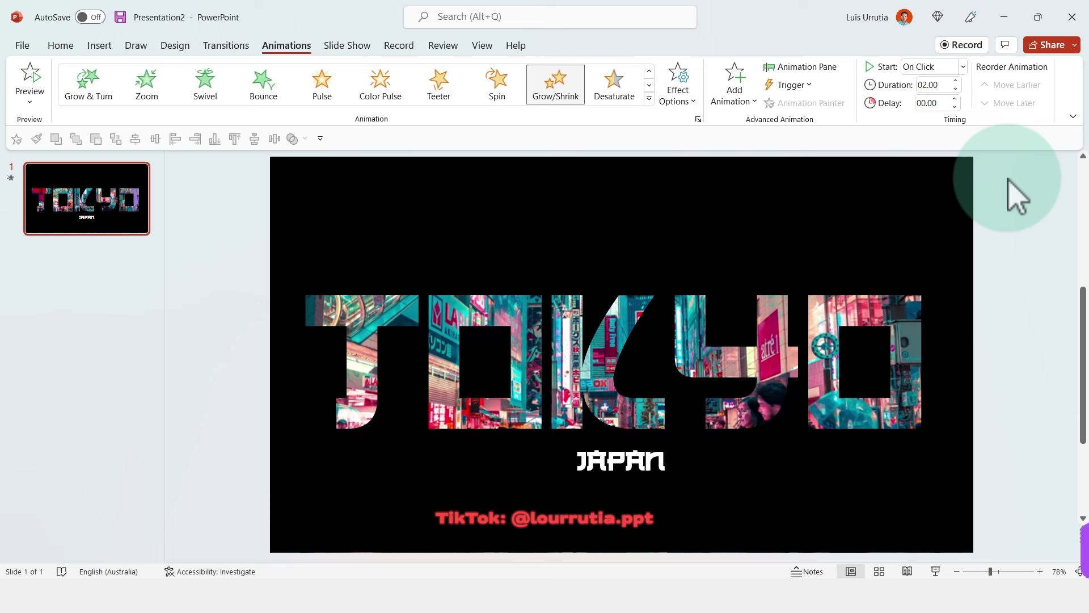
Set Picture 8's animation to With Previous, with a smooth end and a custom 120% size.
left_click(806, 68)
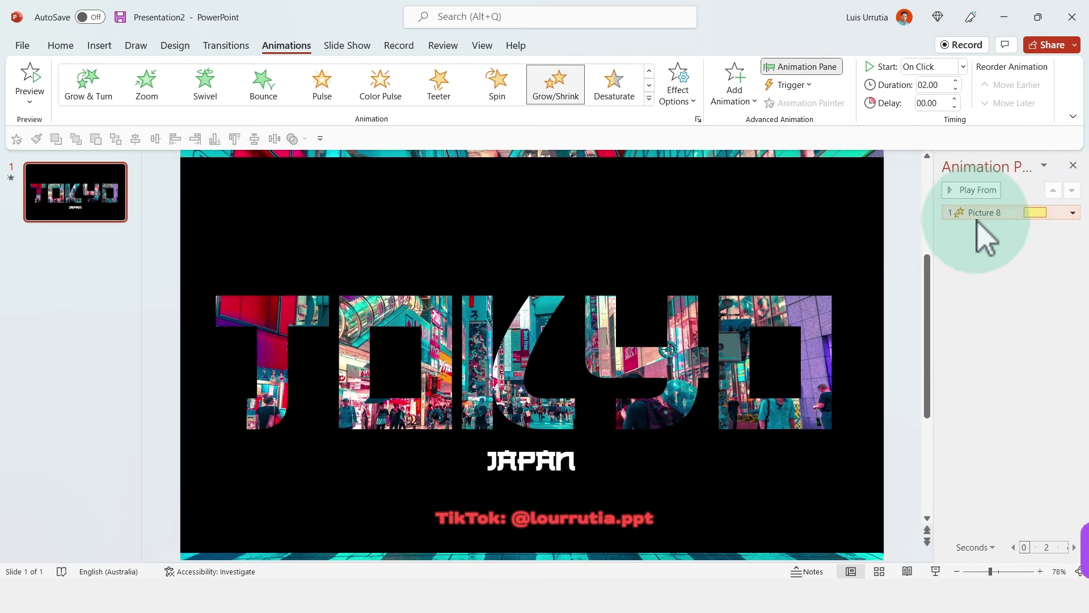
right_click(974, 214)
left_click(1001, 264)
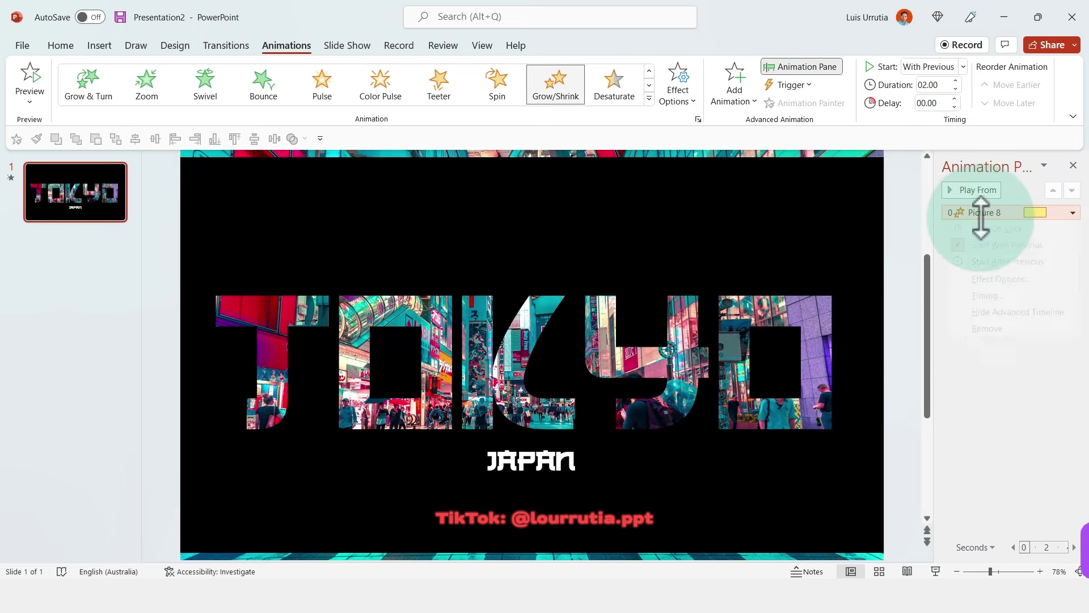
left_click(1004, 279)
left_click(474, 180)
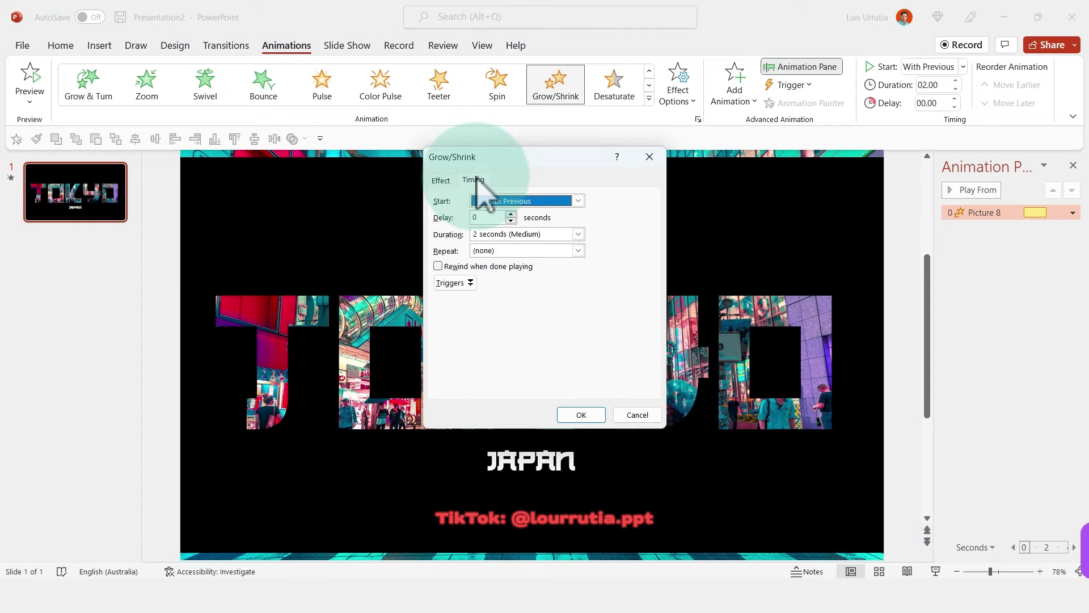
left_click(441, 180)
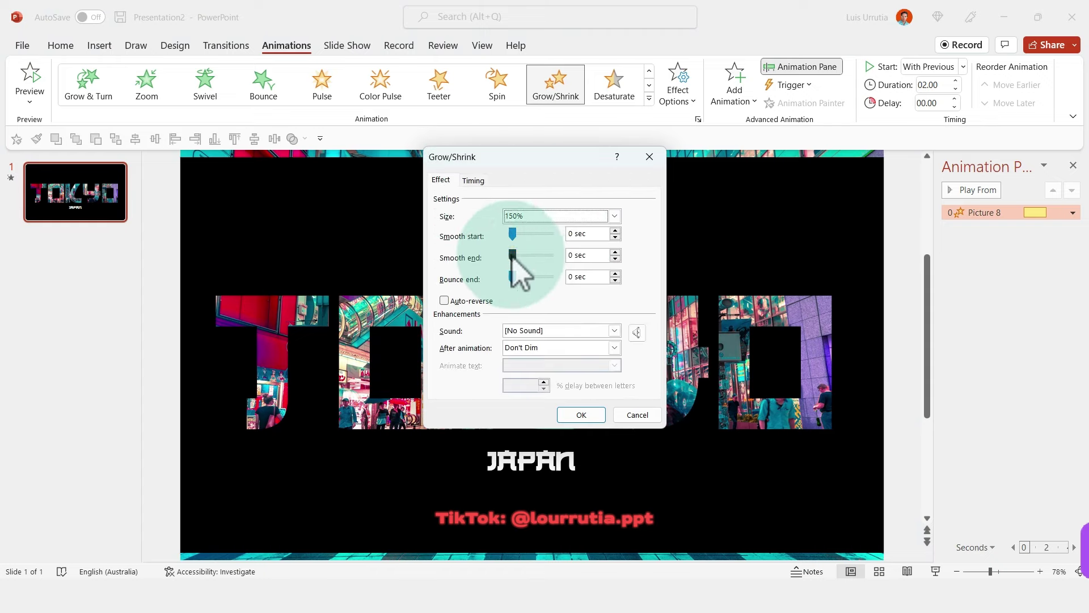
left_click_drag(513, 257, 584, 244)
left_click(587, 213)
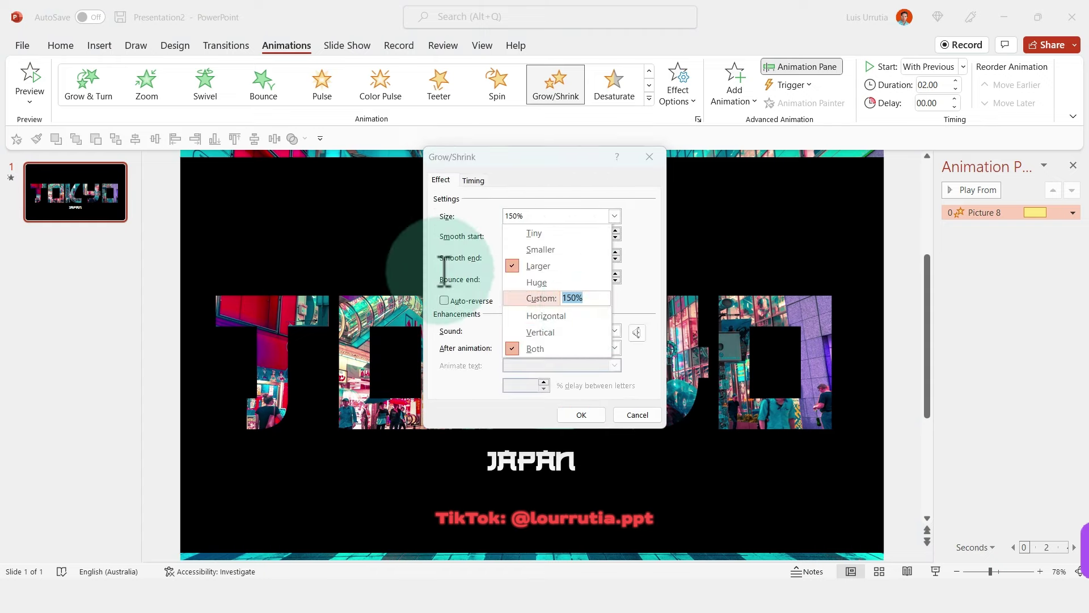
type("120")
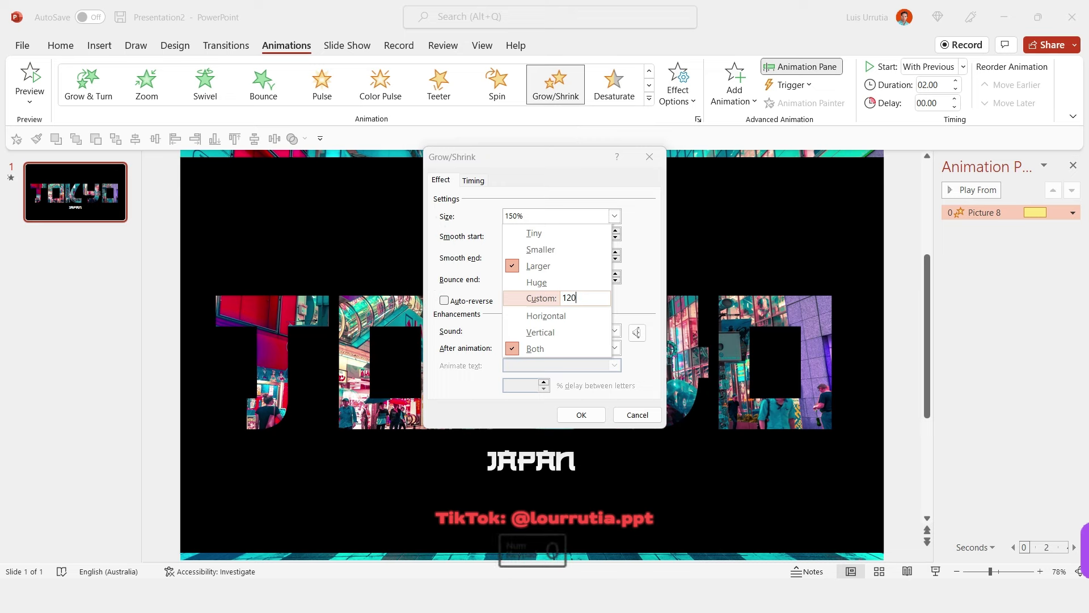
key("Return")
key("Return")
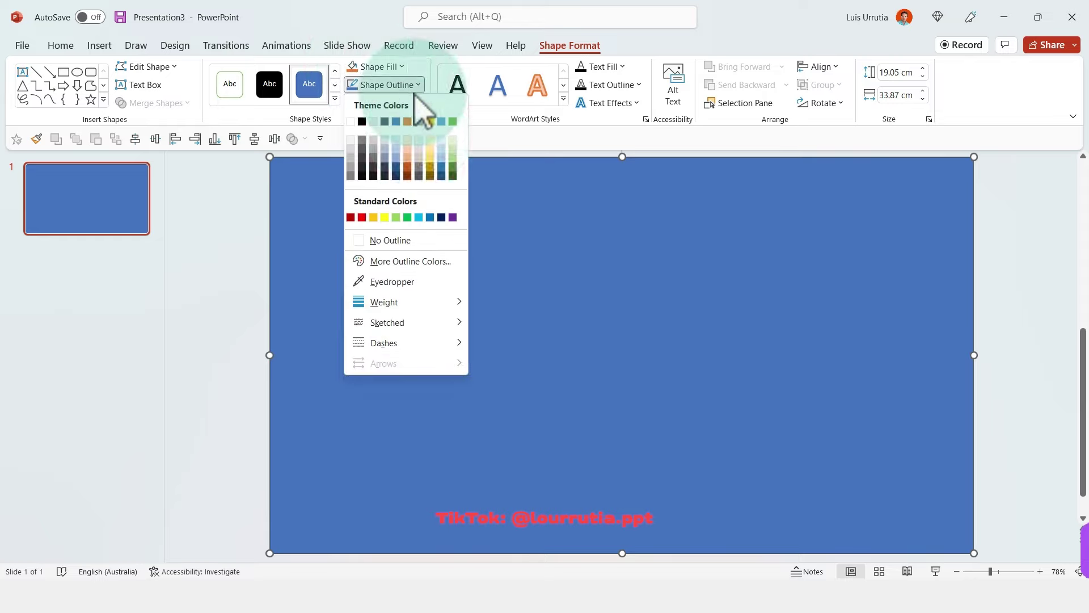
Fill the slide-sized rectangle with black.
left_click(426, 241)
left_click(375, 66)
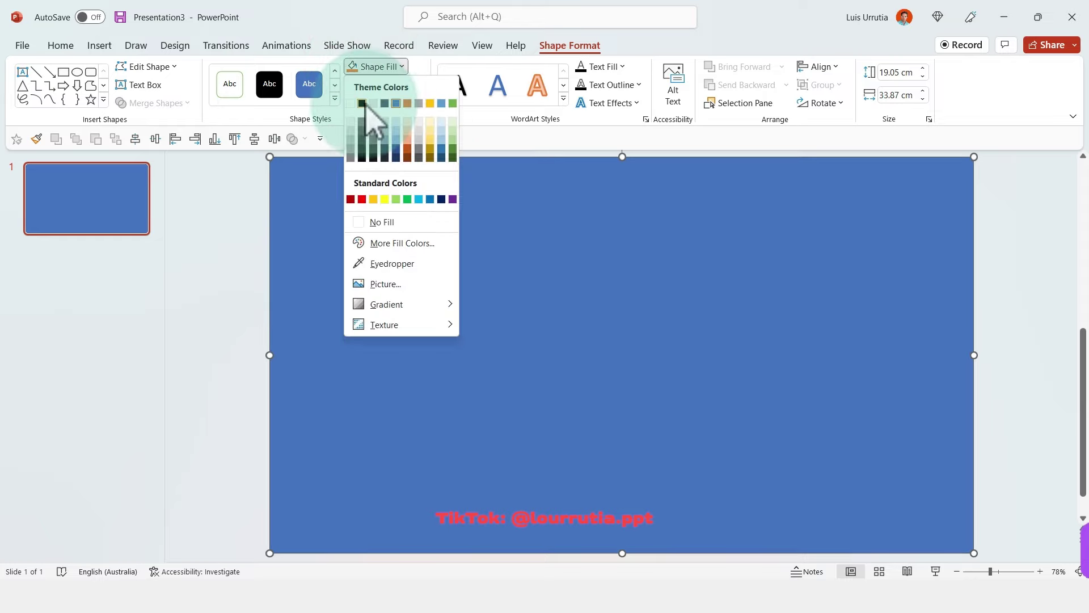
left_click(370, 104)
Draw a smaller centred rectangle and combine it with the black shape to cut a window.
left_click(63, 72)
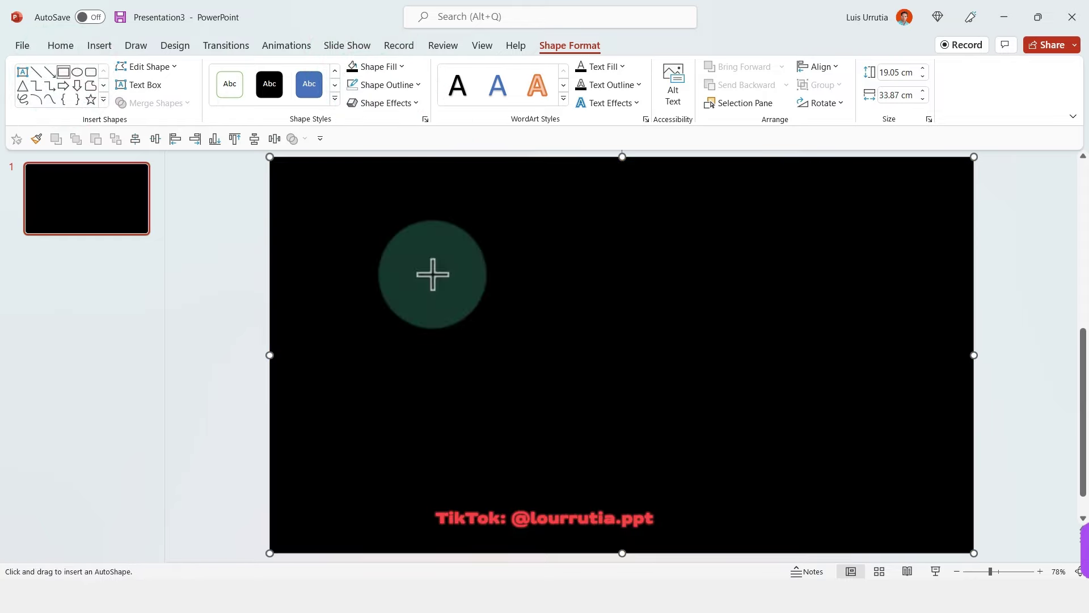
left_click_drag(489, 261, 804, 388)
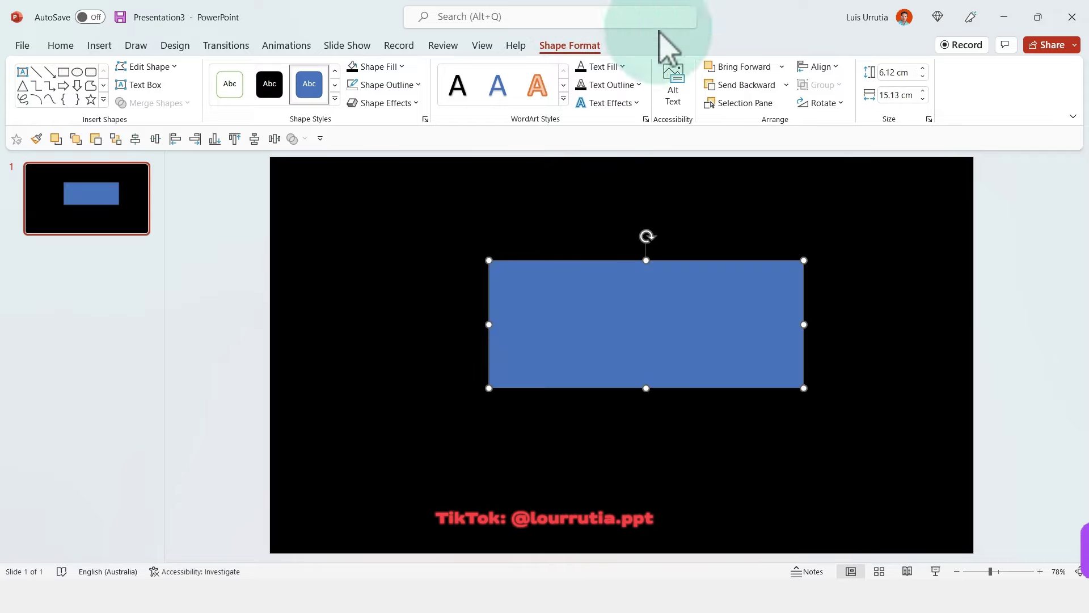
left_click(820, 67)
left_click(845, 106)
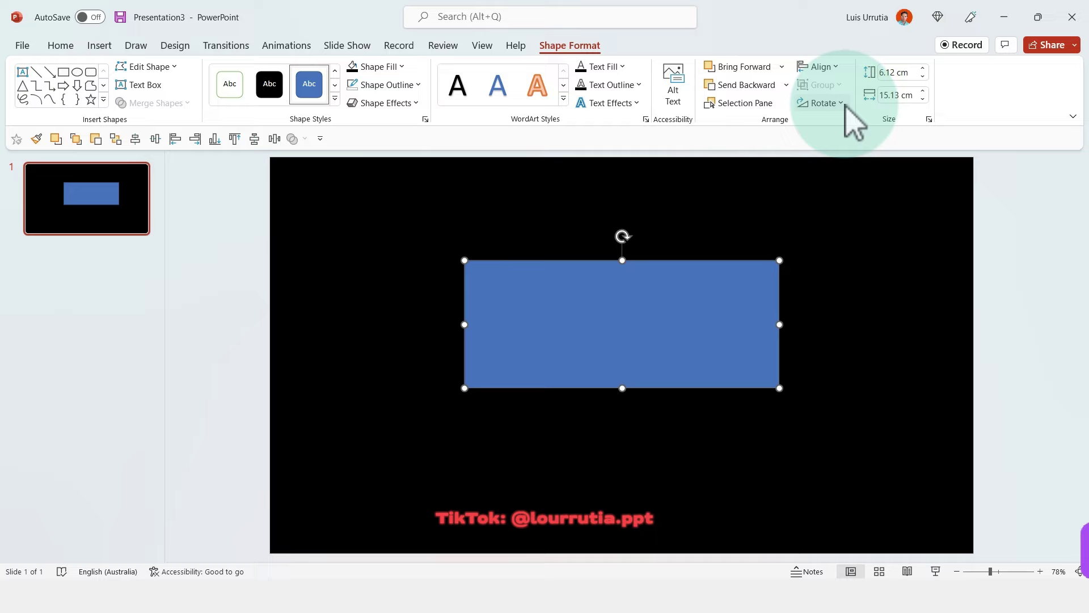
left_click_drag(622, 356, 632, 368)
left_click(433, 221, "shift")
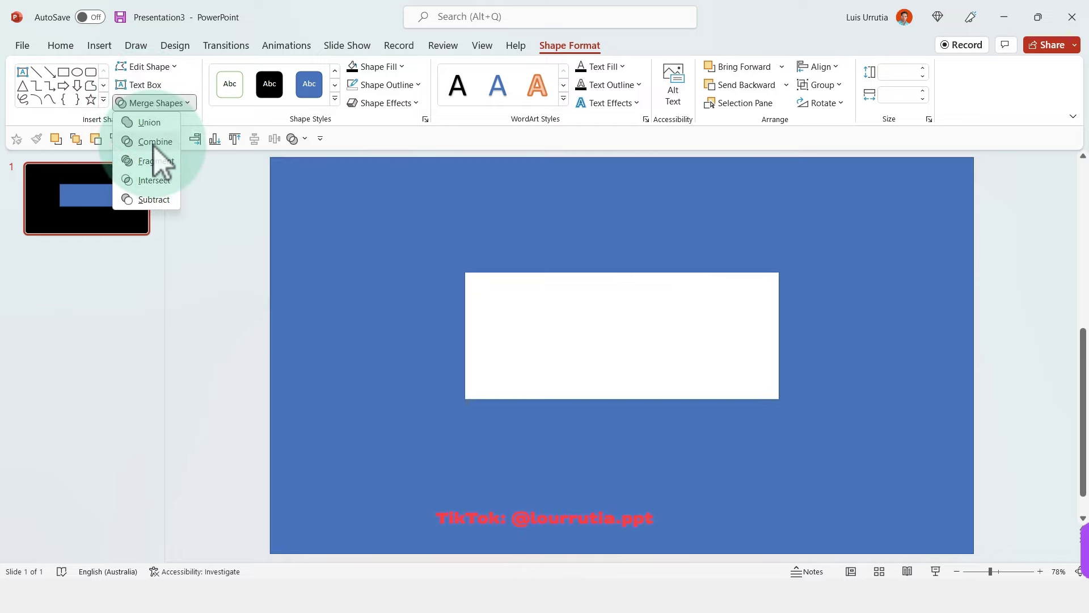
left_click(154, 143)
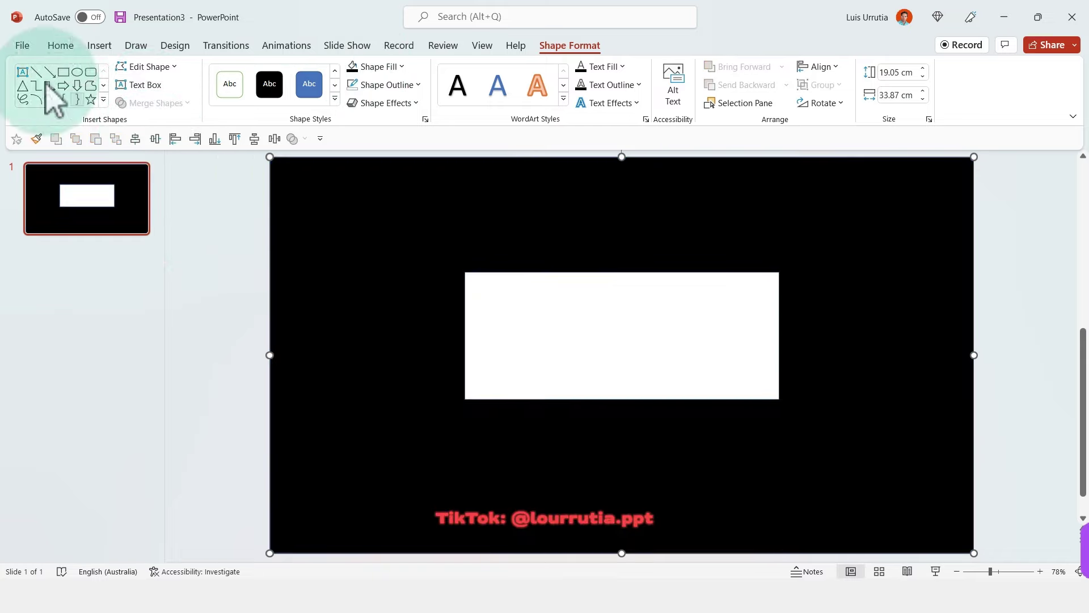
Add a text box stacking 1967, 1968 and 1969, and move it beneath the window.
left_click(99, 46)
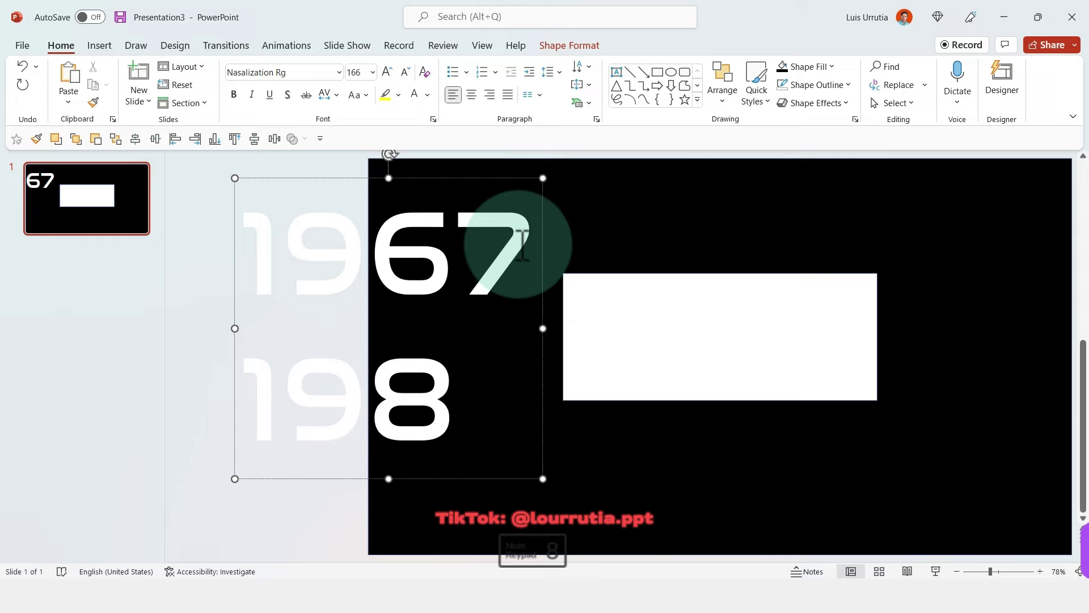
type("68")
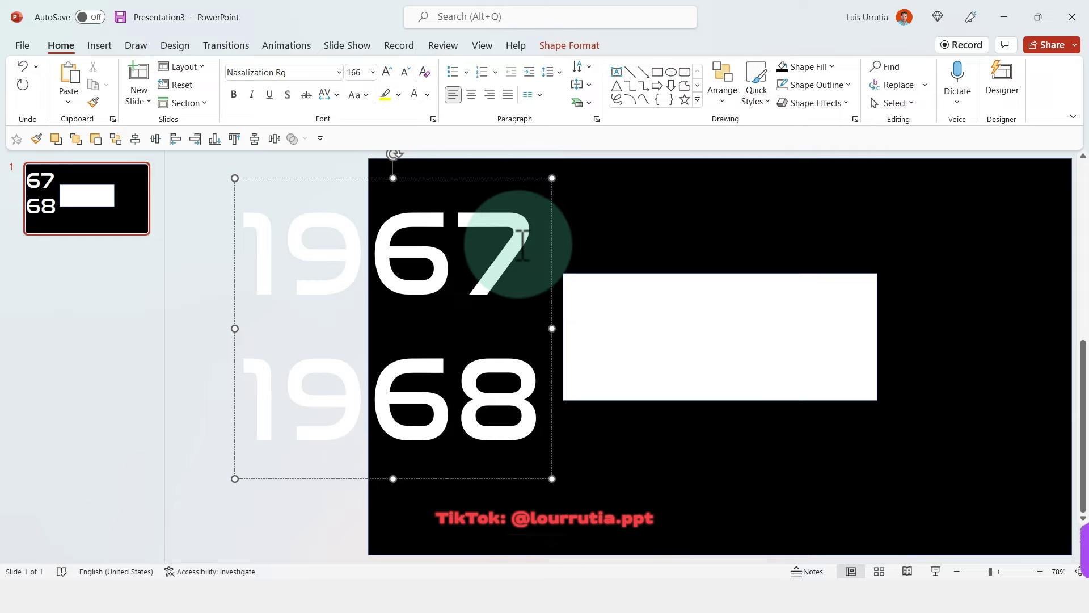
key("Return")
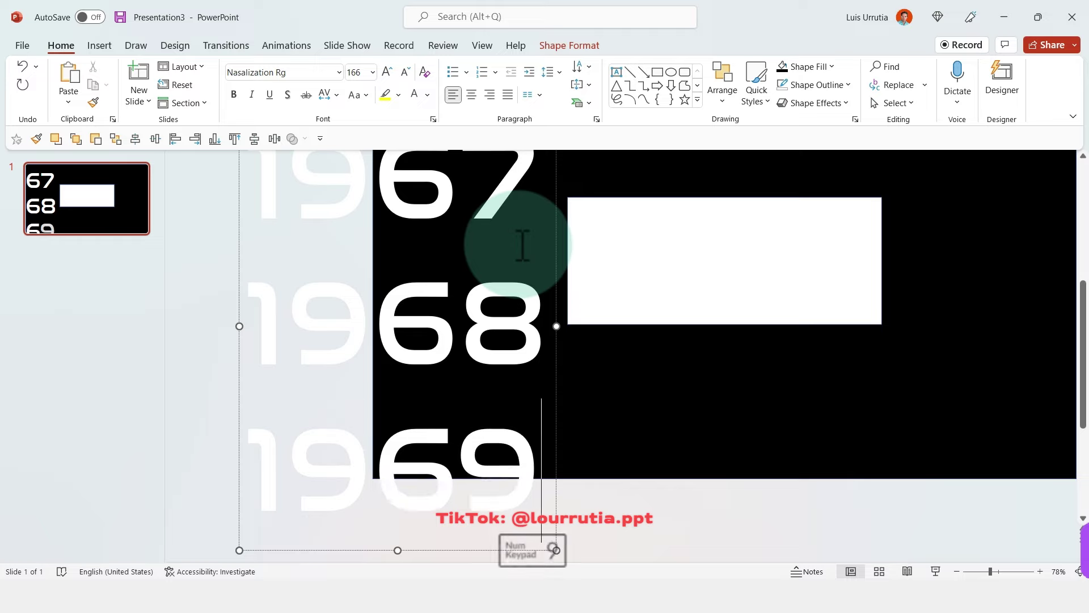
left_click_drag(556, 175, 888, 260)
Set the slide background colour to black.
right_click(1019, 196)
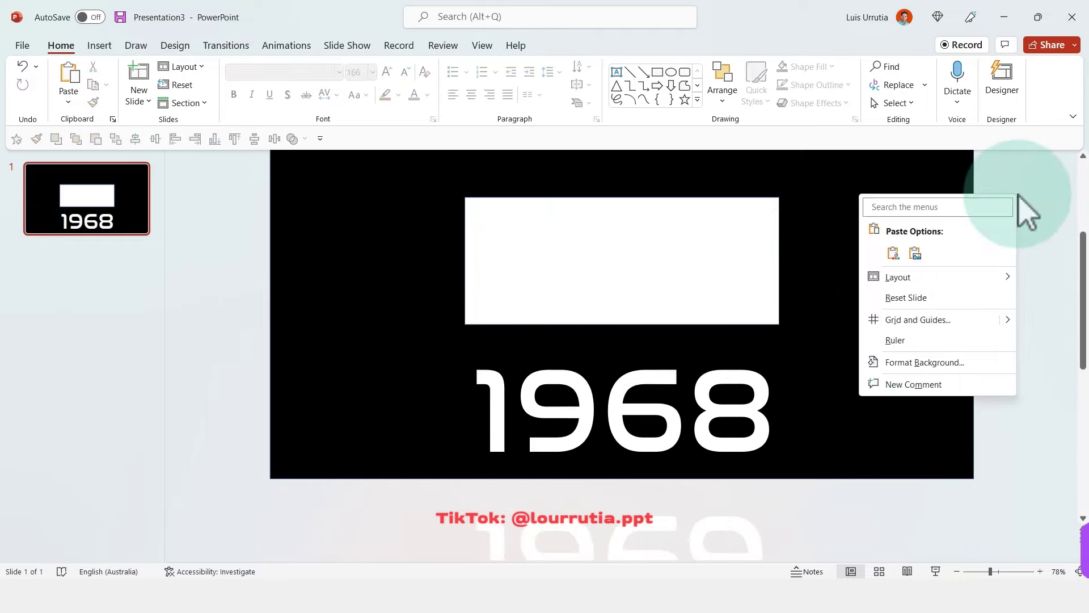
left_click(973, 364)
left_click(1055, 339)
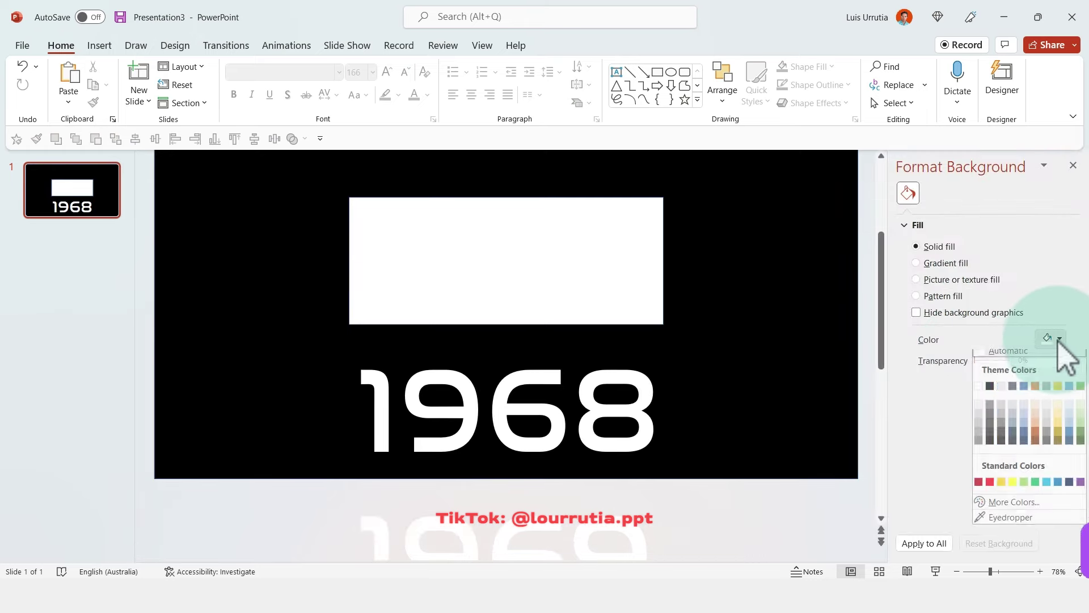
left_click(988, 396)
Remove the outline from the black mask shape.
left_click(610, 364)
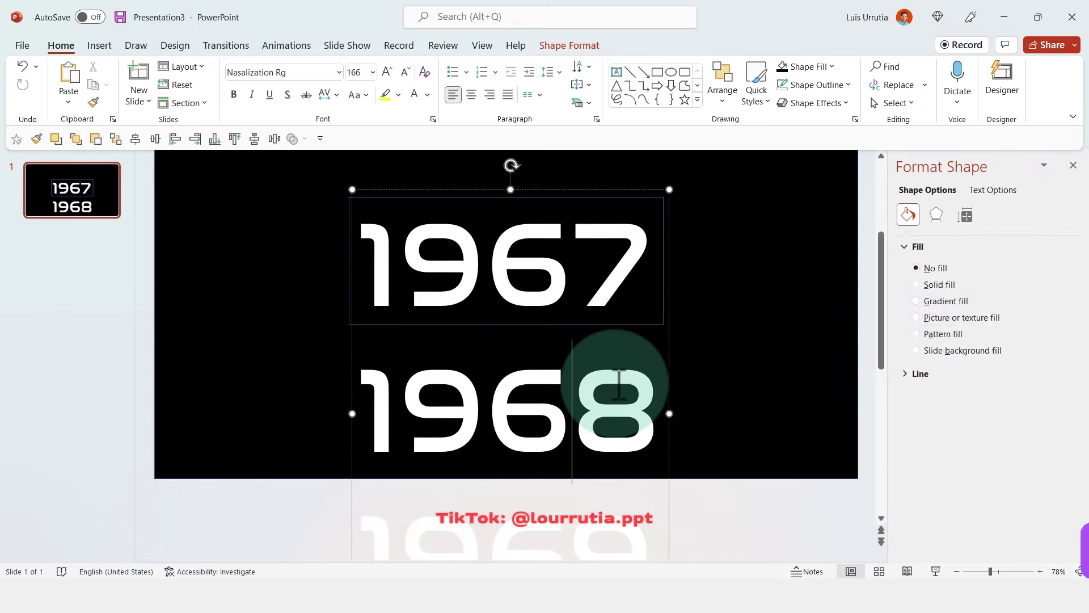
left_click(805, 302)
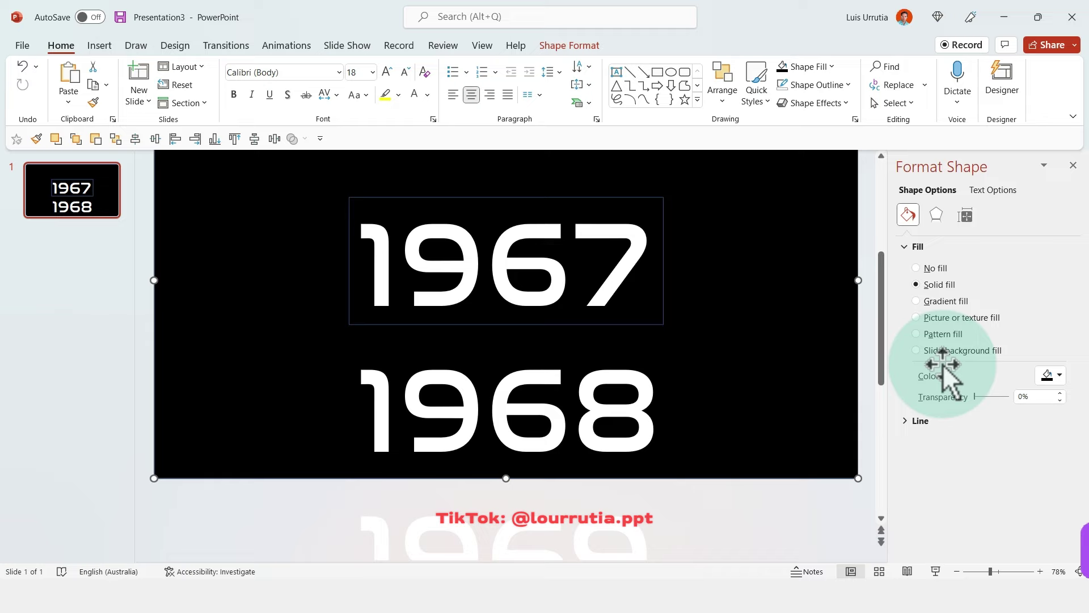
left_click(930, 438)
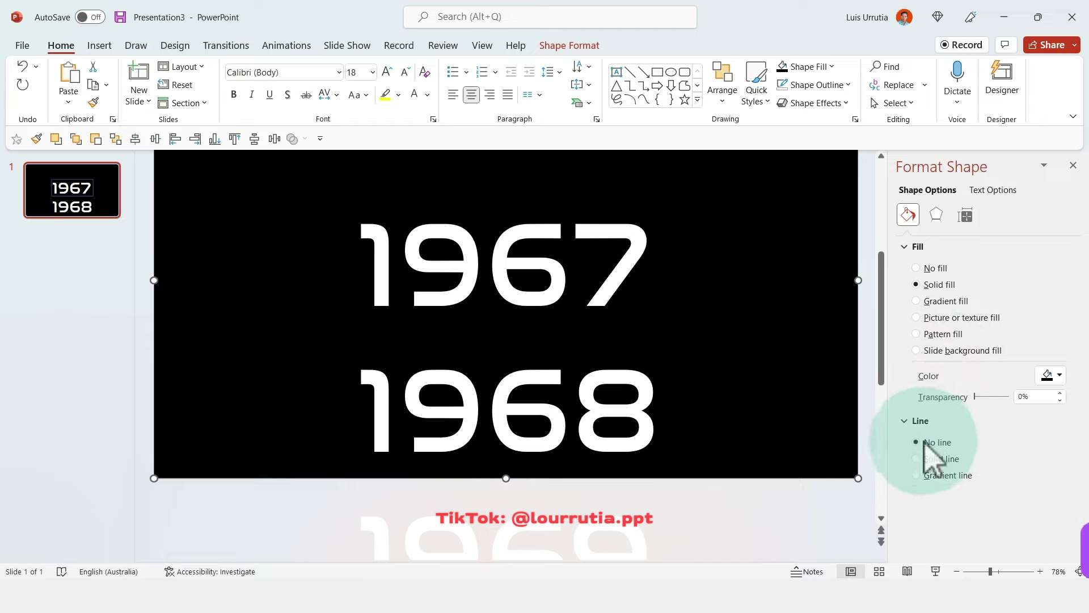
Send the year text box behind the mask so only 1967 shows.
left_click(626, 390)
left_click(668, 244)
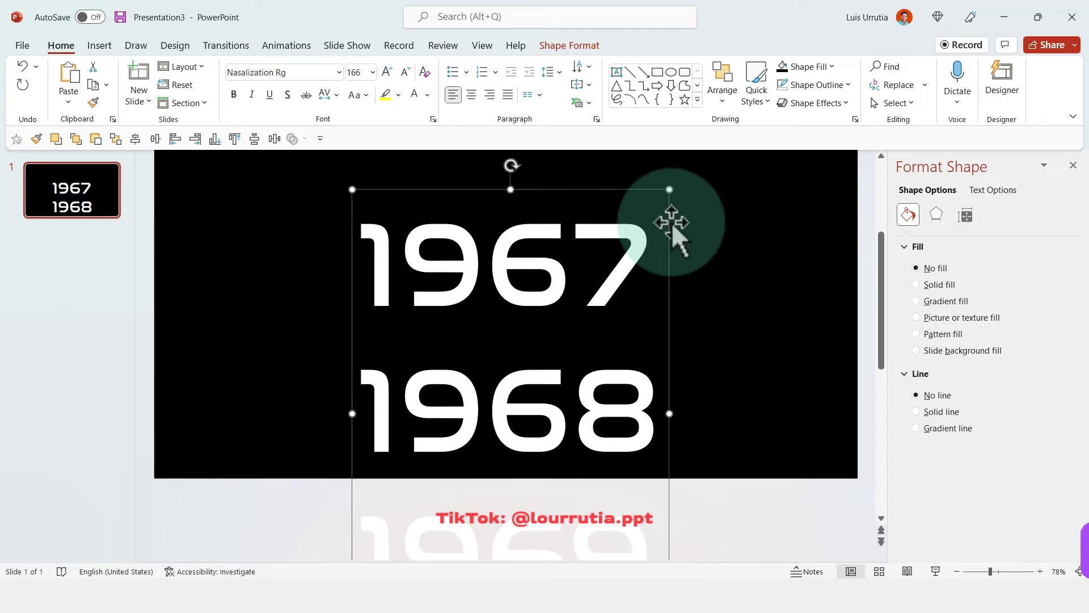
right_click(671, 223)
left_click(715, 350)
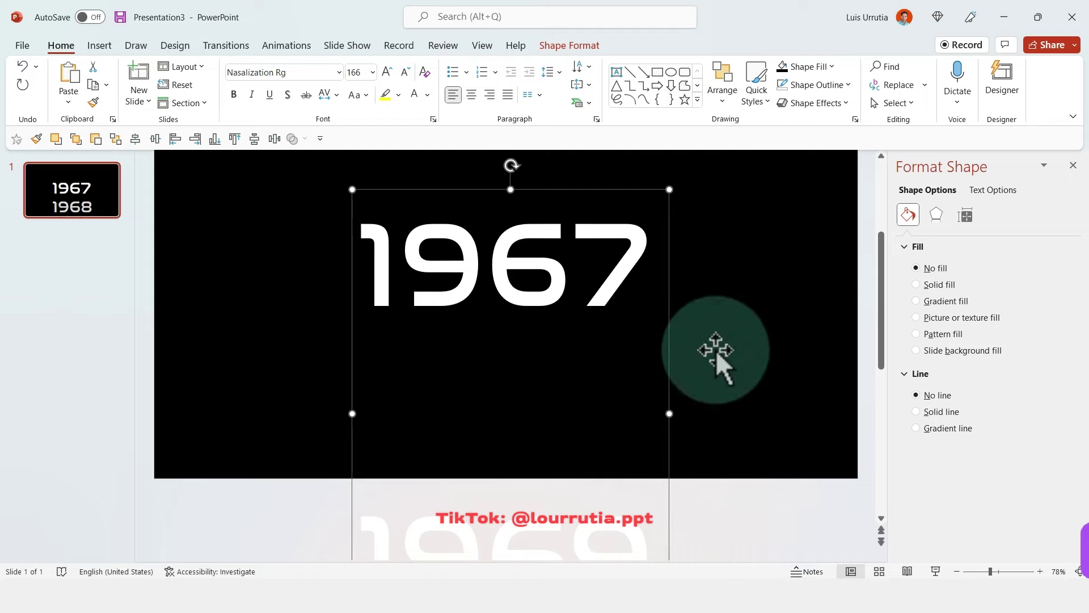
scroll(716, 347, "up", 1)
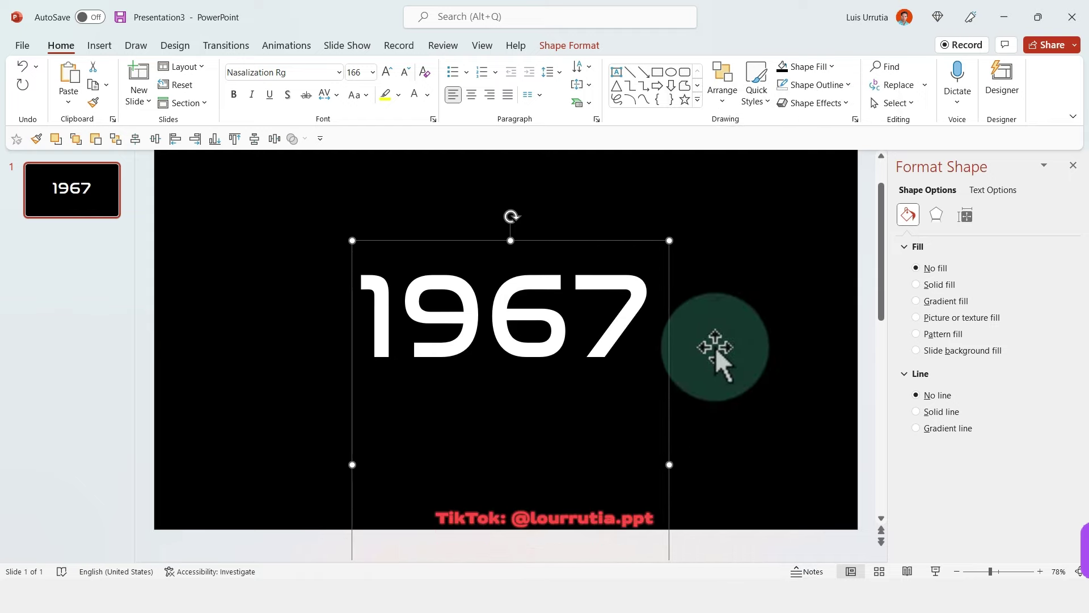
Insert a text box reading MISSION: APOLLO 1 in the Nasalization Rg font.
left_click(99, 46)
left_click(652, 80)
left_click(145, 365)
type(":")
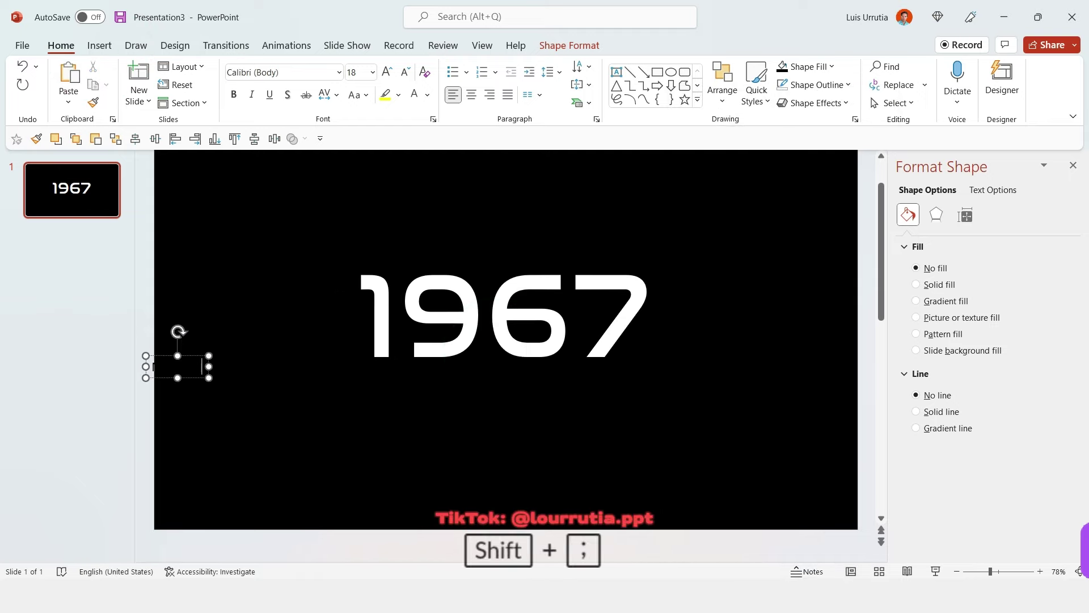
key("ctrl+a")
left_click(281, 72)
type("Nasalization Rg")
key("Return")
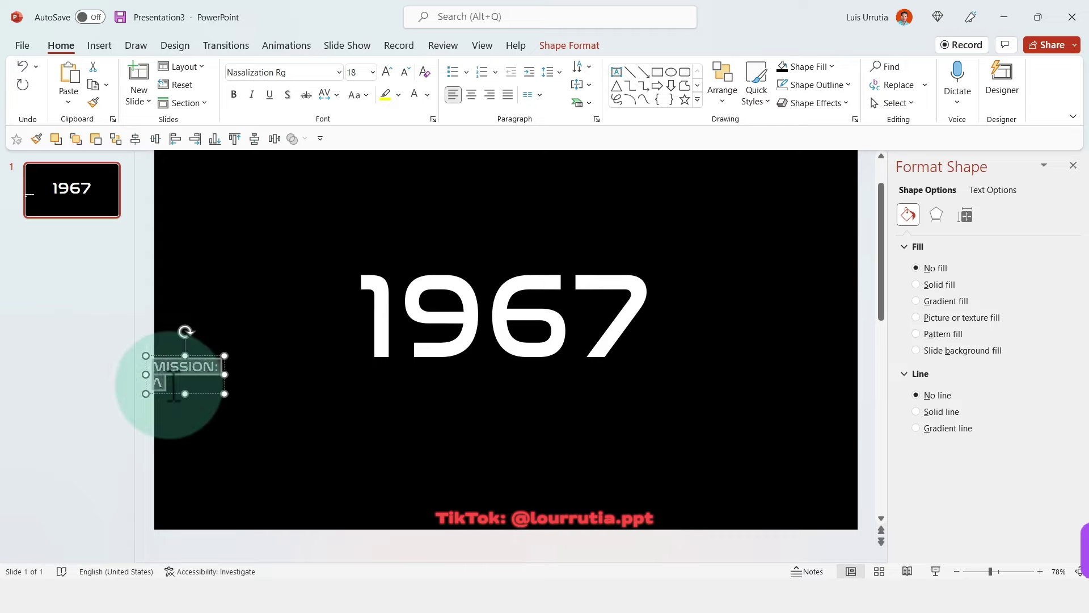
type("1")
Centre the caption at size 36 under 1967 and enlarge the APOLLO 1 line.
key("ctrl+a")
left_click(471, 94)
left_click(388, 72)
left_click(388, 72)
left_click(388, 72)
left_click_drag(267, 320, 579, 316)
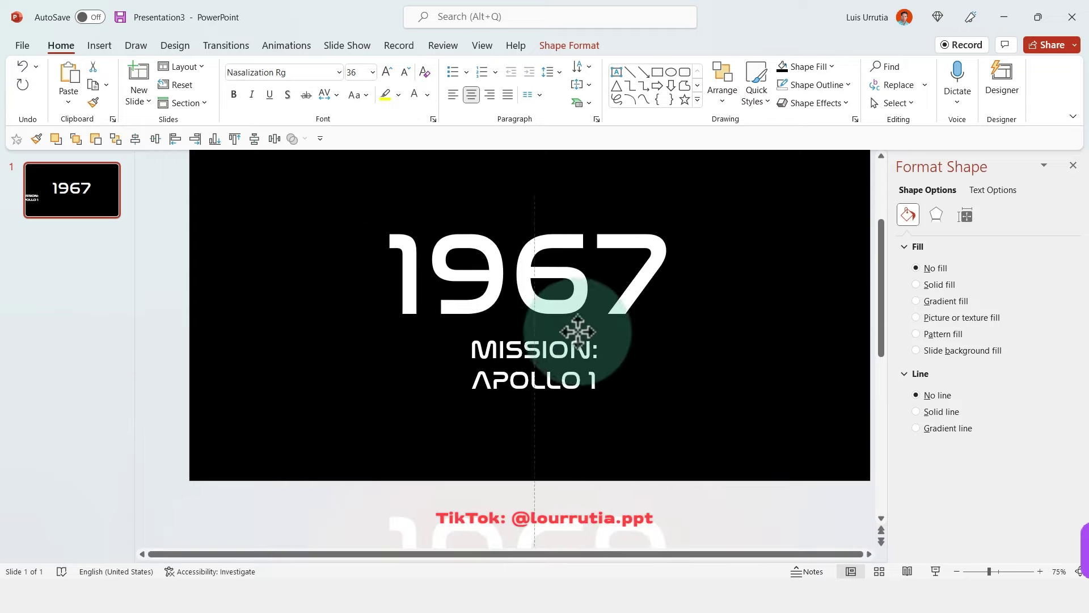
left_click(445, 386)
key("shift+End")
left_click(388, 72)
left_click(387, 72)
left_click(554, 321, "shift")
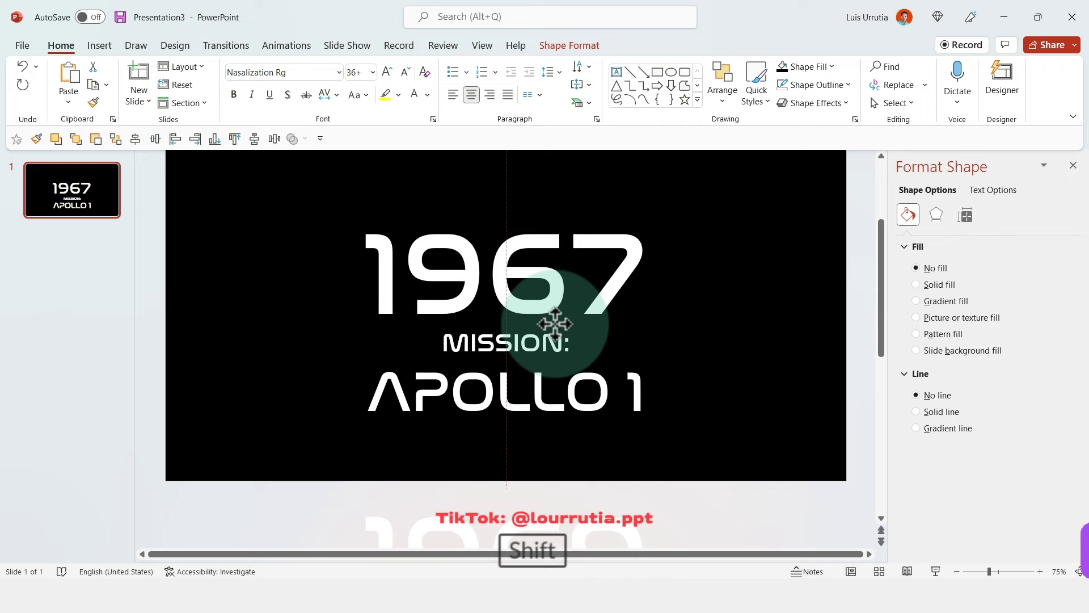
Duplicate slide 1 and shift the year stack up on the copy.
left_click(607, 328)
left_click(94, 194)
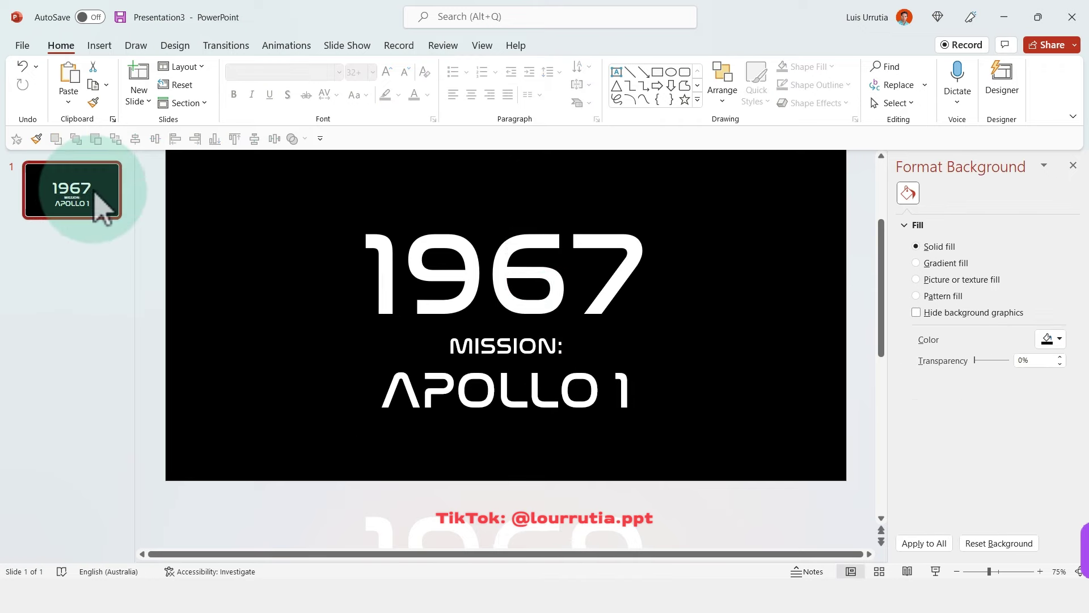
key("ctrl+d")
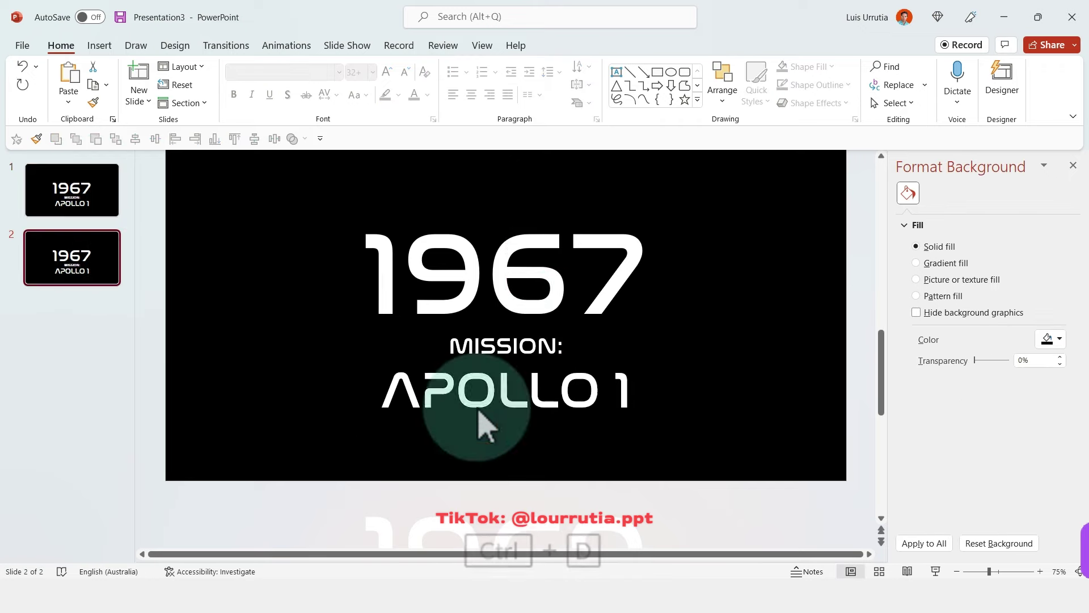
left_click(620, 505)
scroll(620, 505, "down", 3)
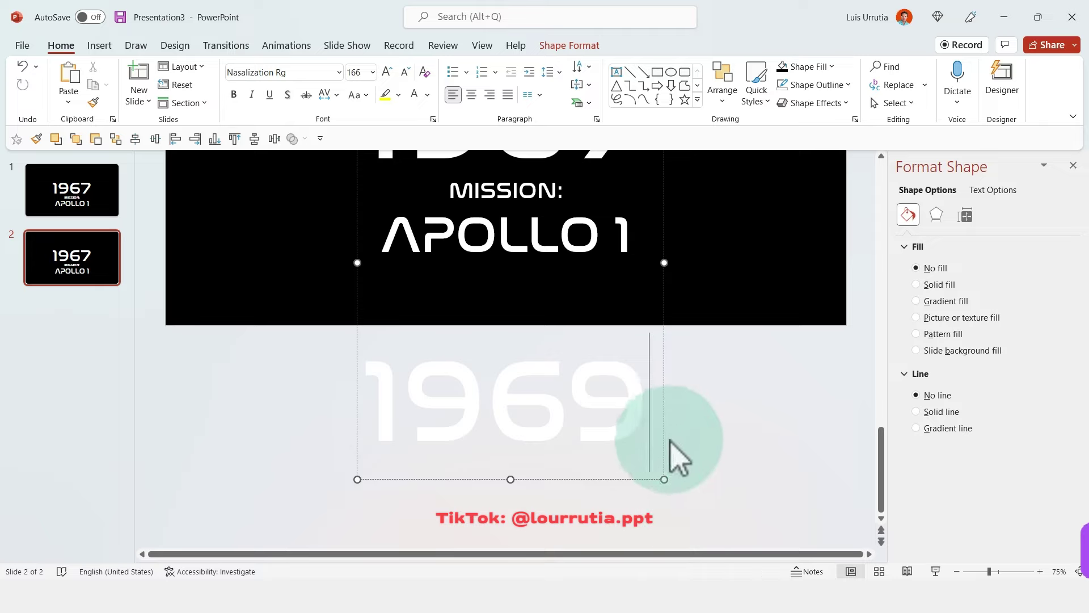
left_click_drag(659, 449, 660, 319)
scroll(744, 403, "up", 3)
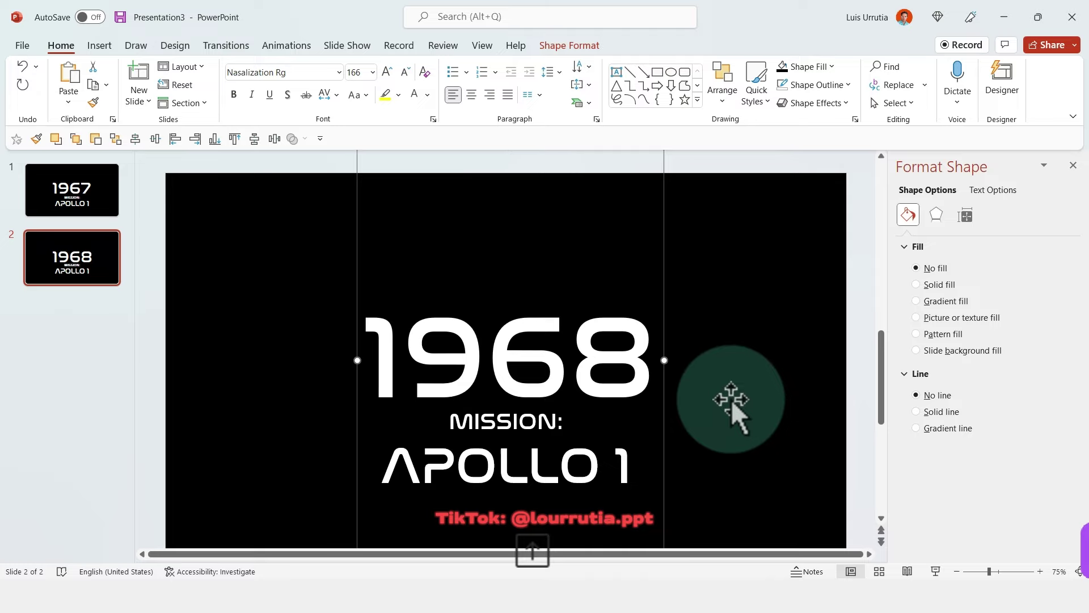
Change slide 2's caption from APOLLO 1 to APOLLO 5.
left_click(612, 462)
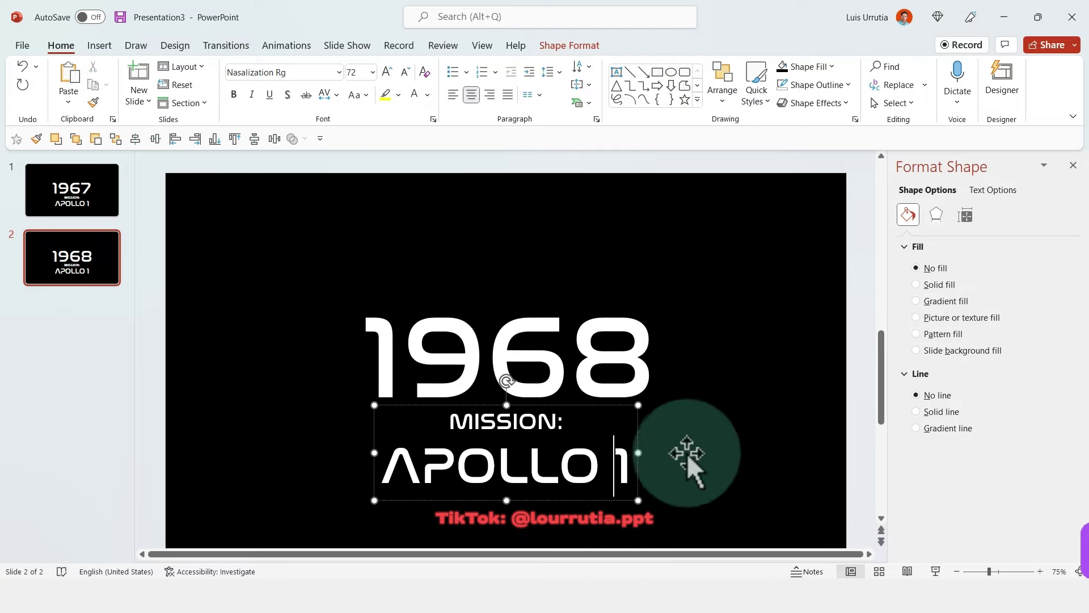
key("Right")
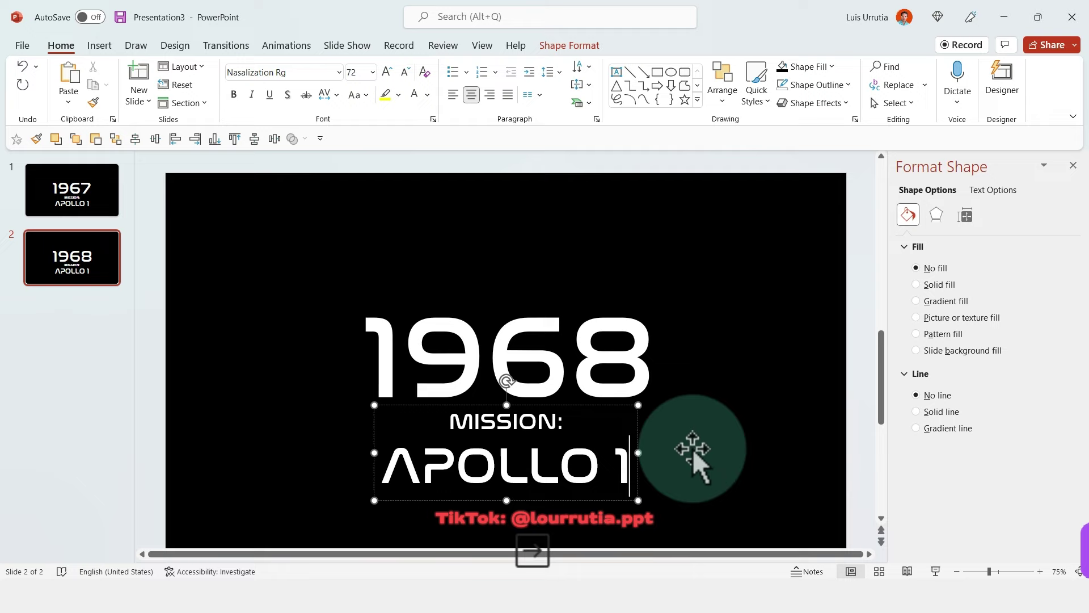
key("BackSpace")
type("5")
Duplicate slide 2 and change the copy to 1969 and MISSION: APOLLO 11.
left_click(91, 264)
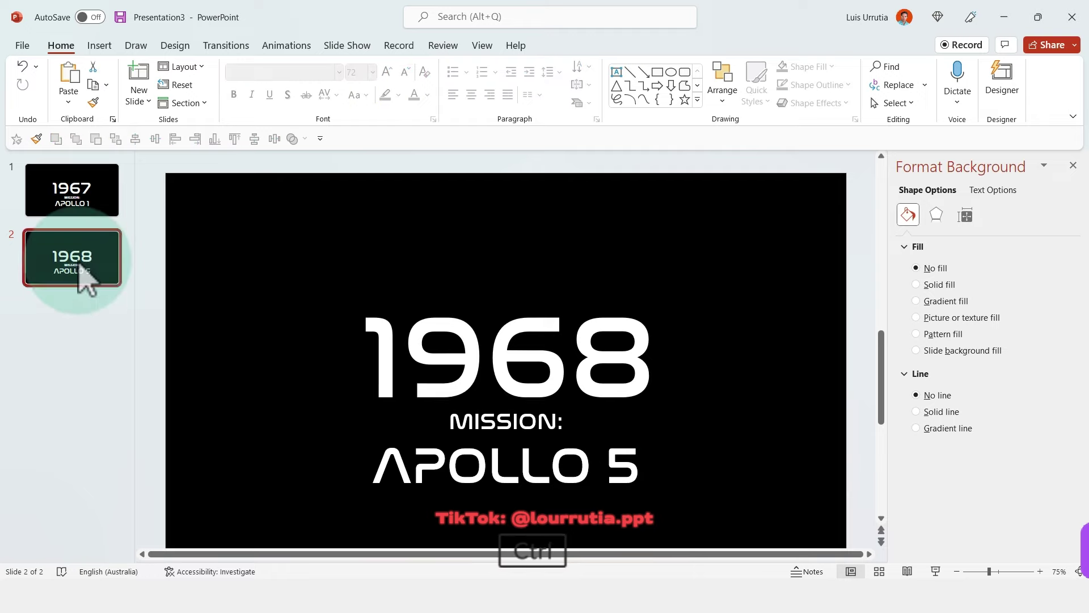
key("ctrl+d")
left_click(607, 365)
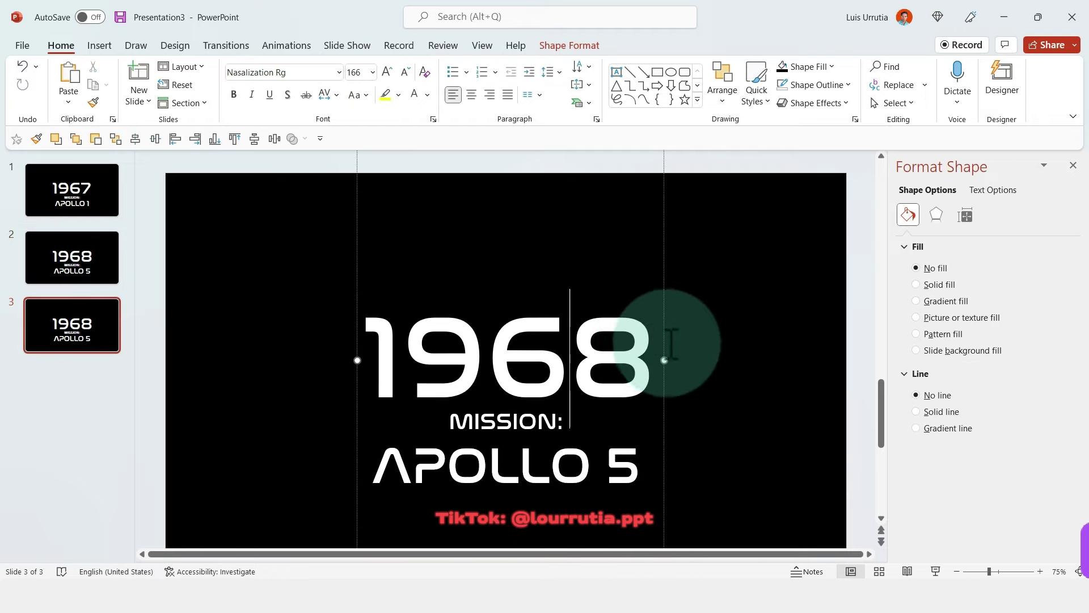
key("shift+Right")
type("9")
left_click(669, 206)
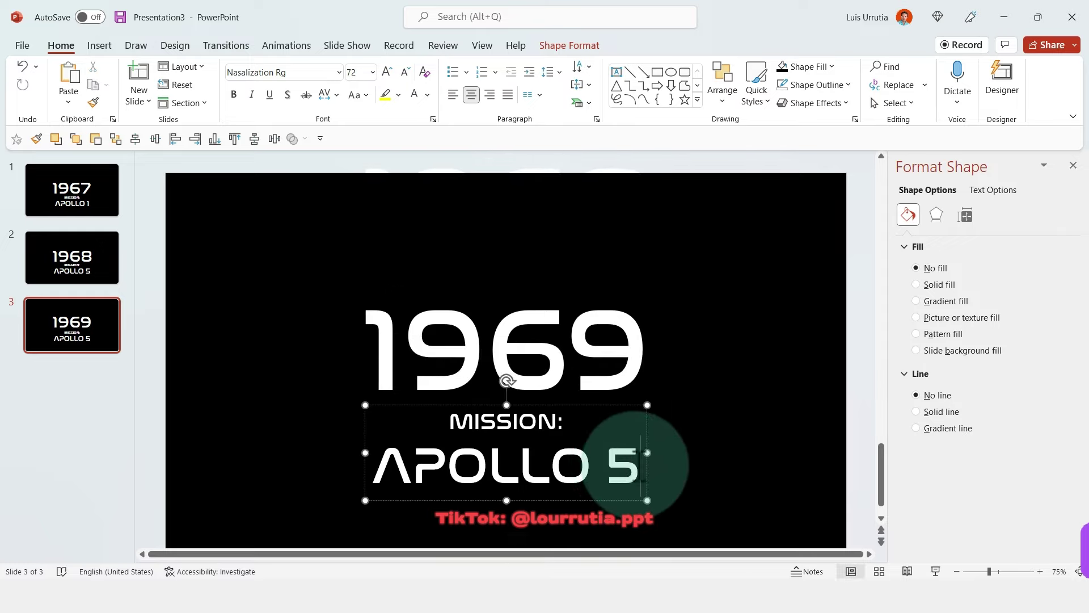
key("shift+Left")
type("11")
Select all three slides in the slide list.
left_click(72, 190)
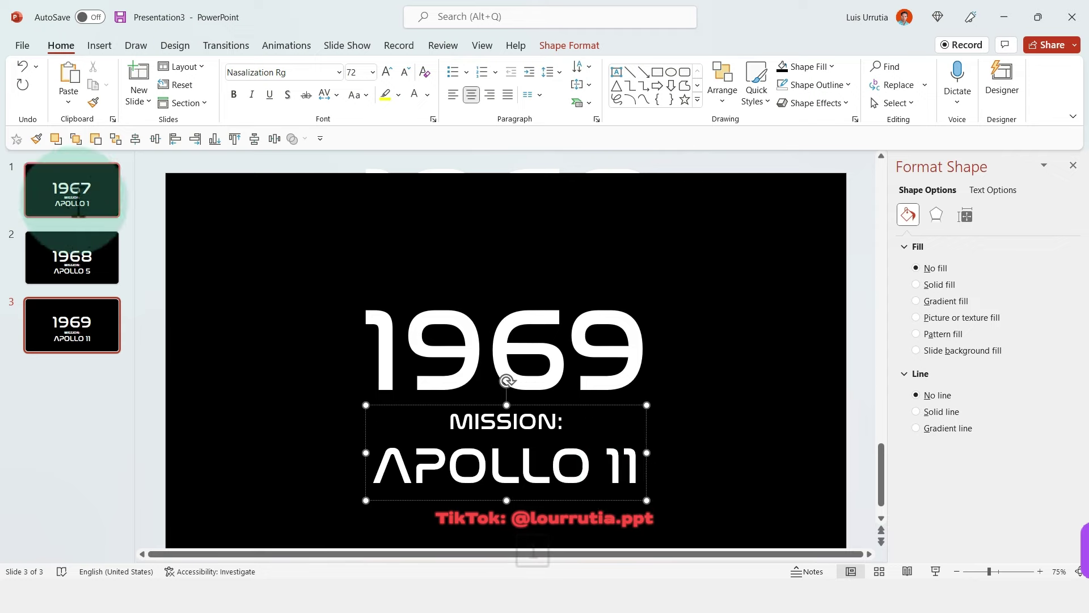
left_click(95, 281, "shift")
left_click(88, 329, "shift")
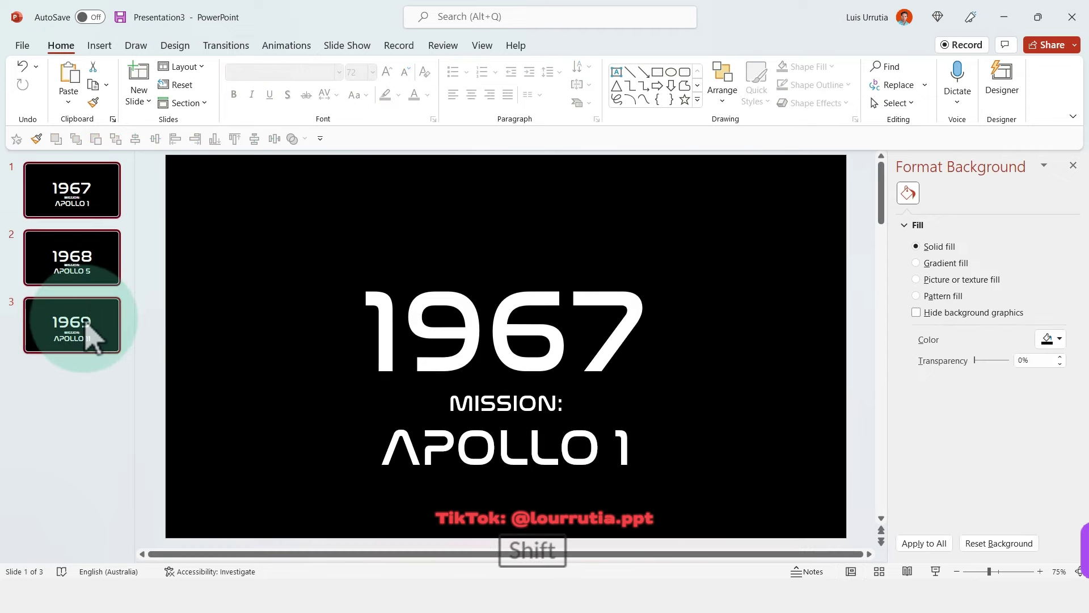
Apply the Morph transition to all three slides and park a mission caption off slide 1's right edge.
left_click(227, 44)
left_click(146, 91)
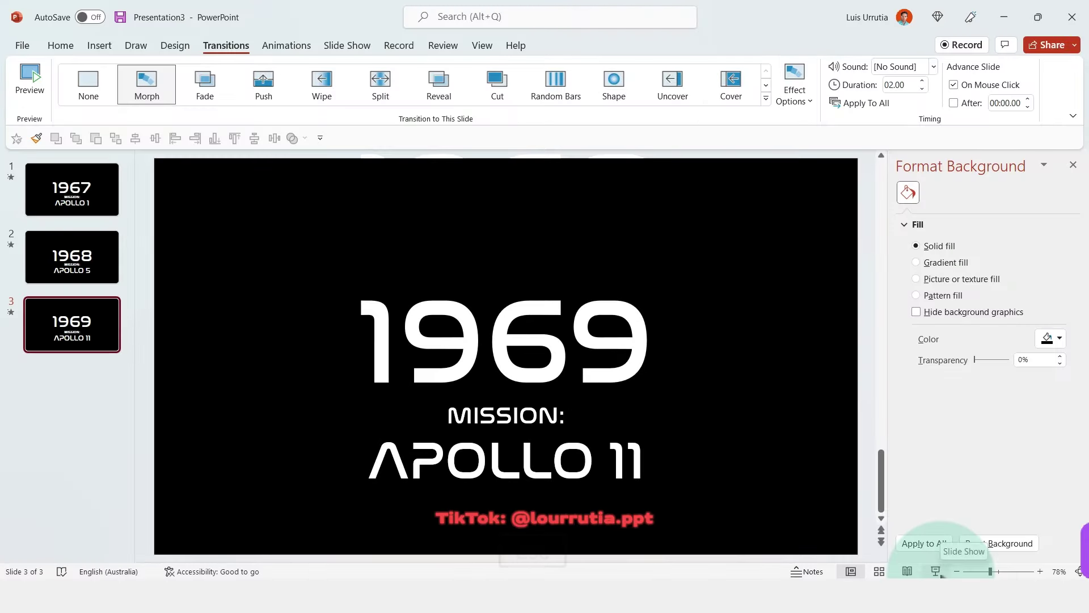
left_click(72, 193)
left_click(624, 431)
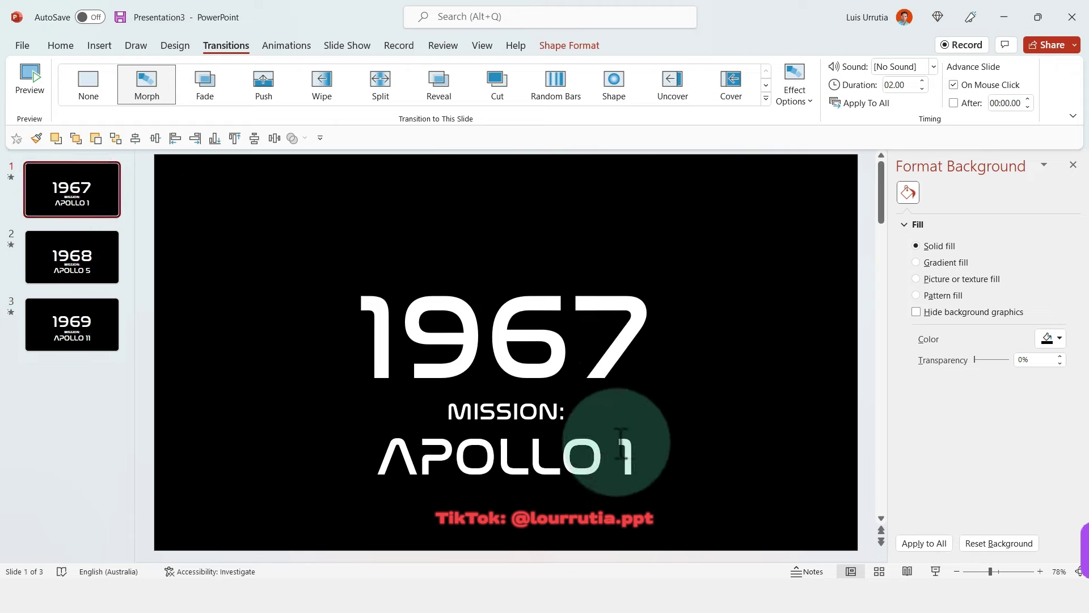
key("ctrl+c")
left_click(55, 253)
key("ctrl+v")
left_click(139, 414)
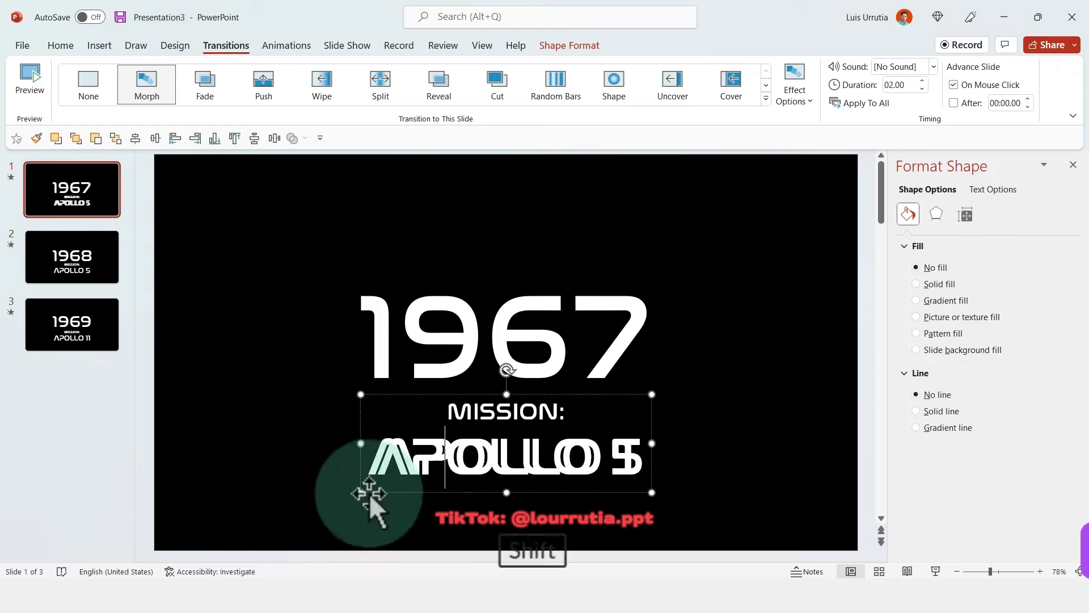
left_click_drag(364, 498, 577, 401)
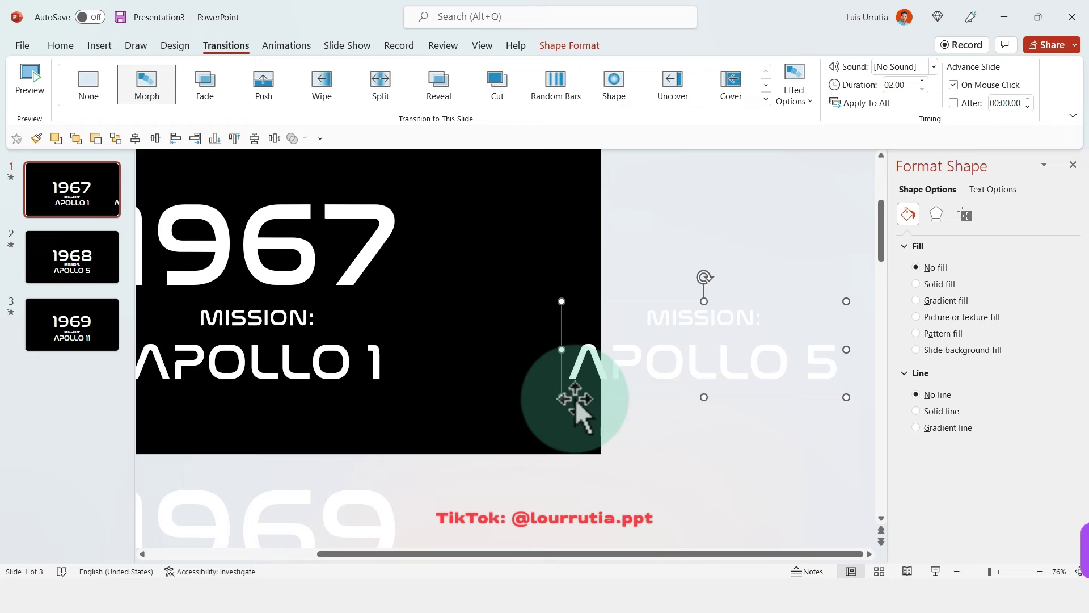
Copy the APOLLO 11 caption to slide 2 and park the APOLLO 5 caption off slide 3's left edge.
left_click(74, 272)
left_click(80, 321)
left_click(595, 462)
key("ctrl+c")
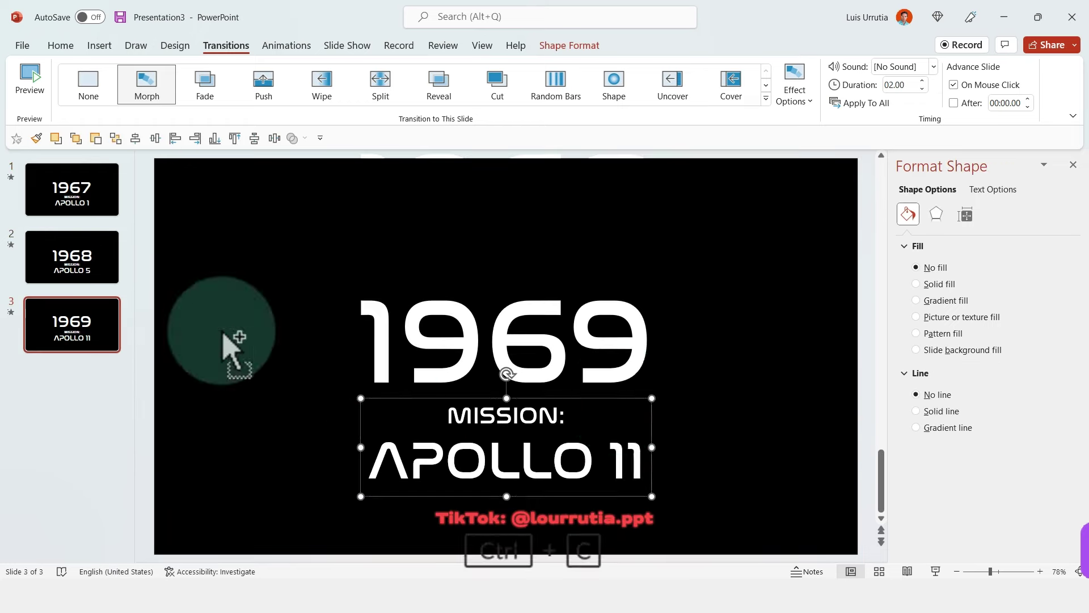
left_click(72, 255)
key("ctrl+v")
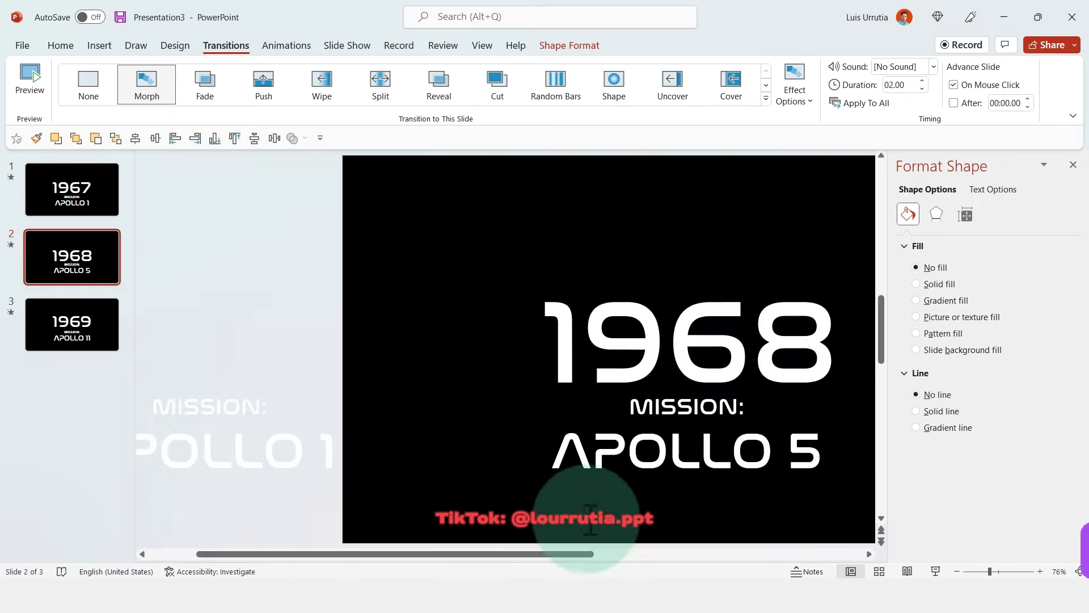
left_click(579, 454)
key("ctrl+c")
left_click(107, 327)
key("ctrl+v")
left_click_drag(637, 499, 360, 559)
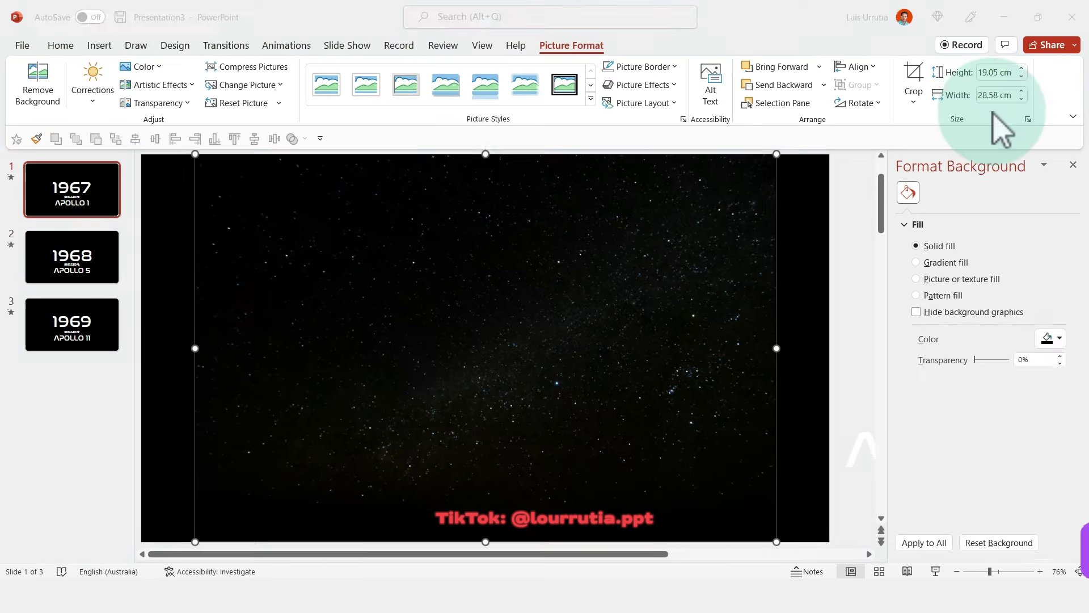
left_click(1001, 130)
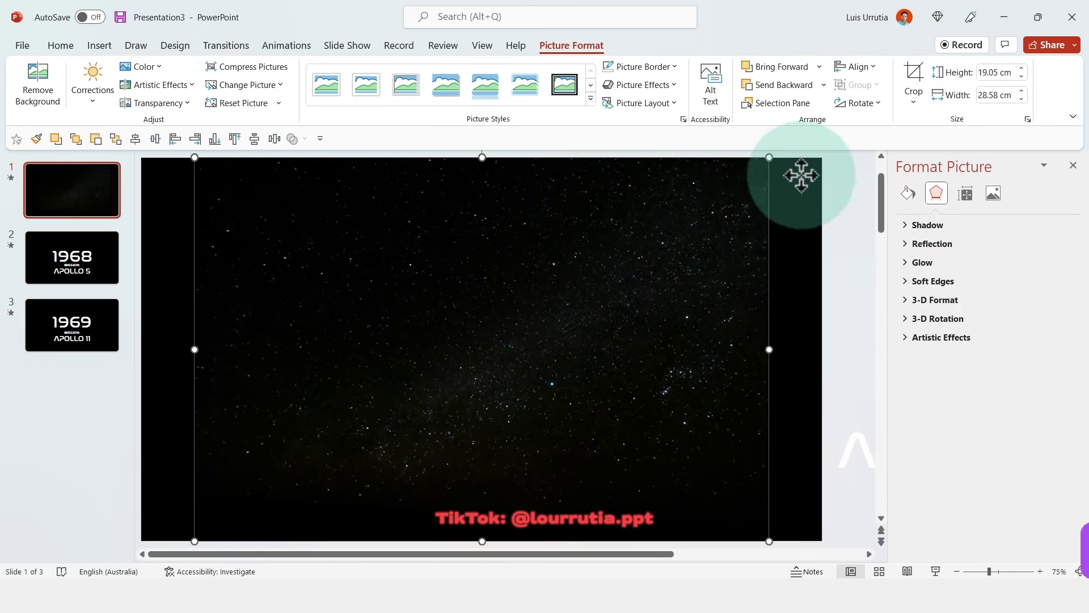
Stretch the starry picture across the slide and cut it to the clipboard.
left_click_drag(769, 158, 815, 165)
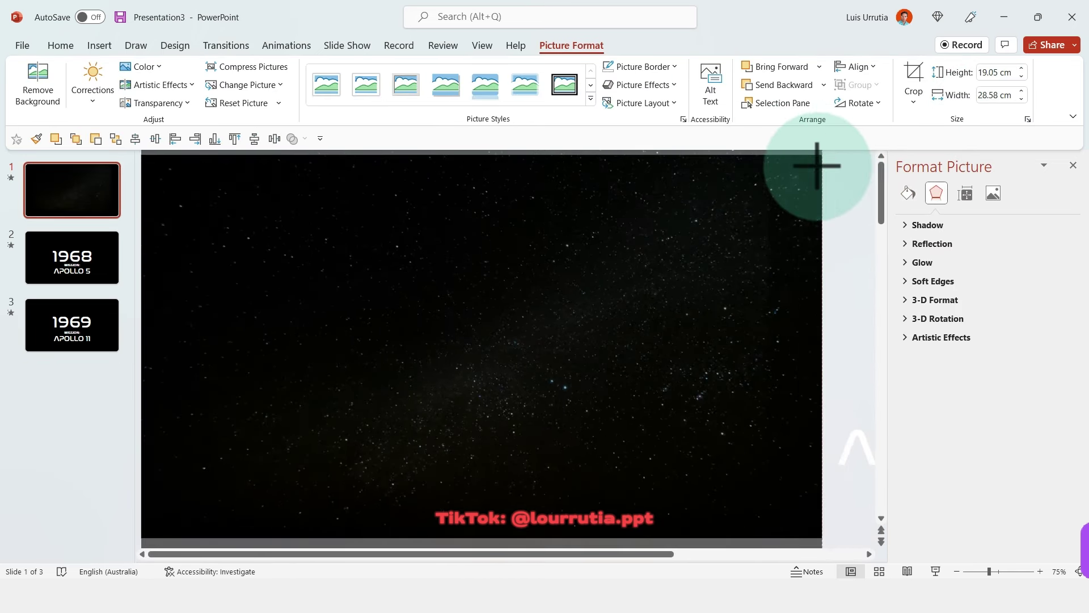
left_click_drag(396, 285, 559, 291)
key("ctrl+x")
Fill slide 1's black cover shape with the starry photo, cropped to Fill.
left_click(724, 265)
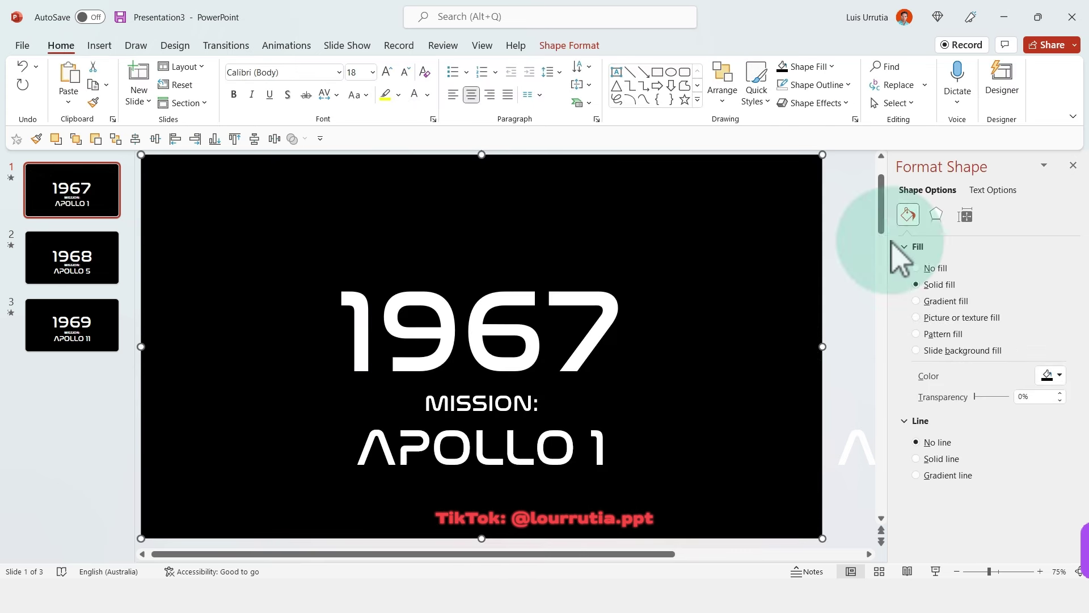
left_click(962, 317)
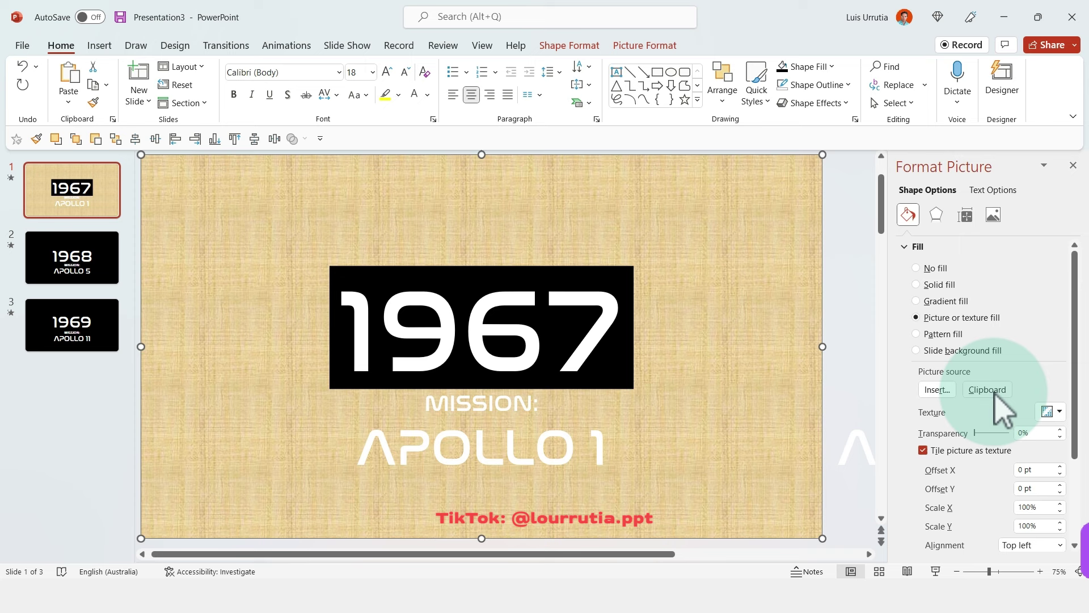
left_click(991, 390)
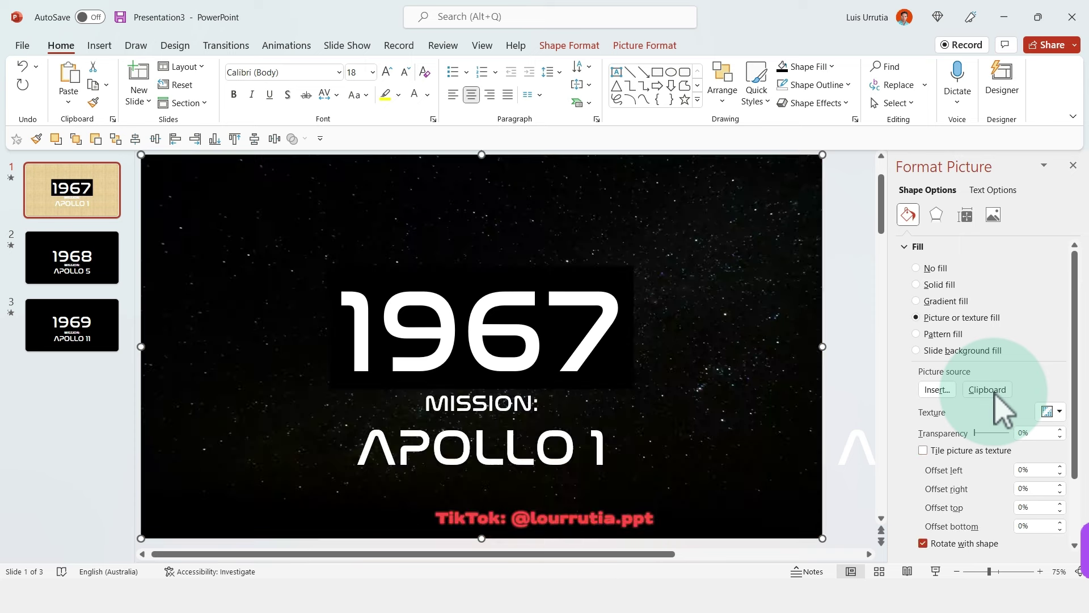
left_click(633, 47)
left_click(914, 97)
left_click(959, 191)
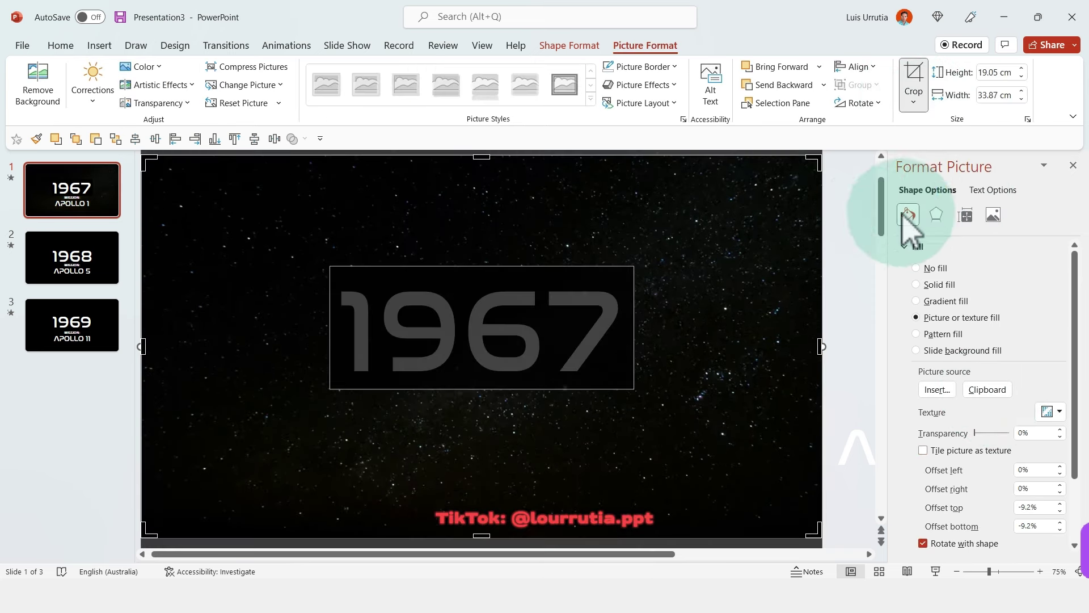
left_click(840, 233)
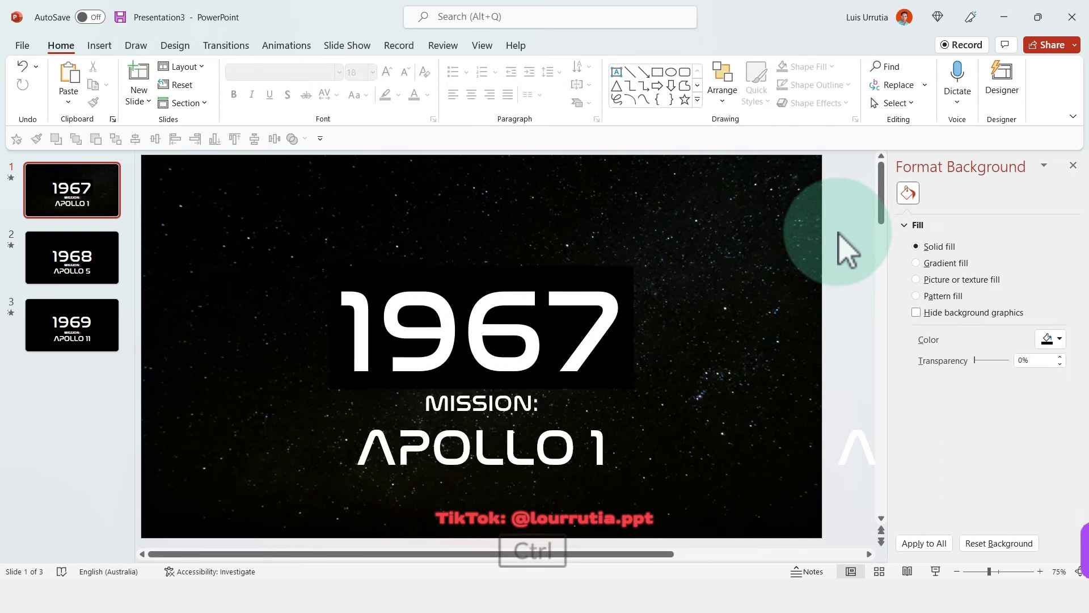
Send the starry picture behind the 1967 slide's text and nudge it downward.
left_click(668, 287)
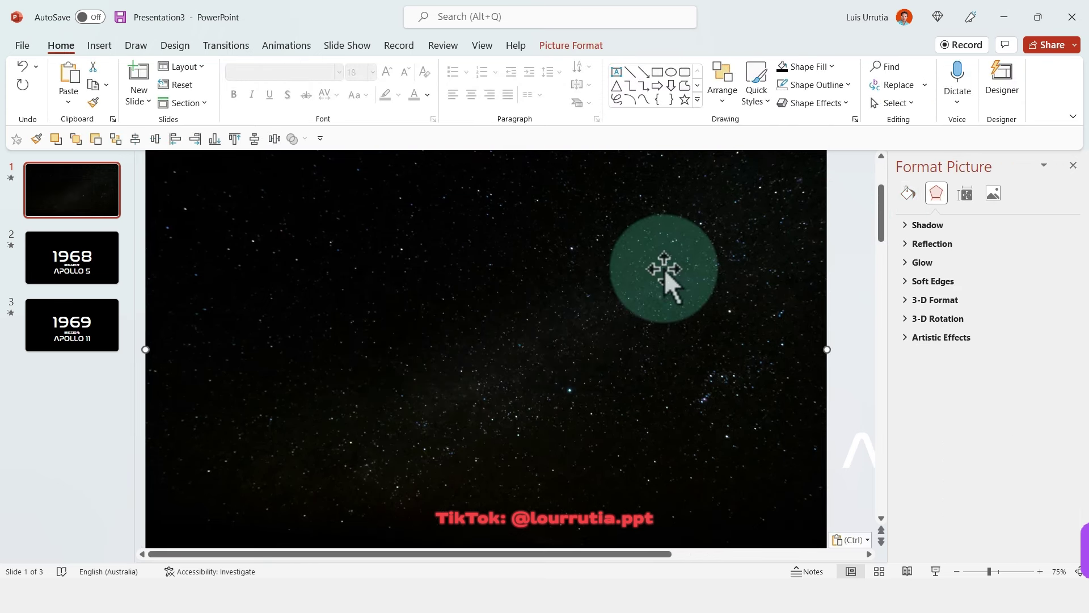
right_click(664, 269)
left_click(749, 418)
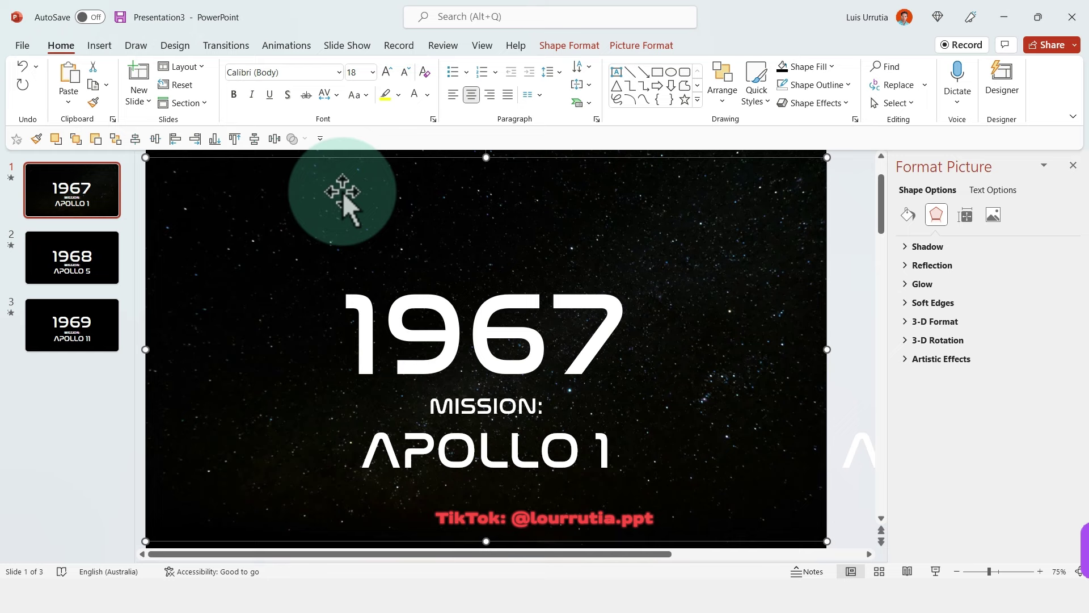
left_click_drag(343, 191, 458, 204)
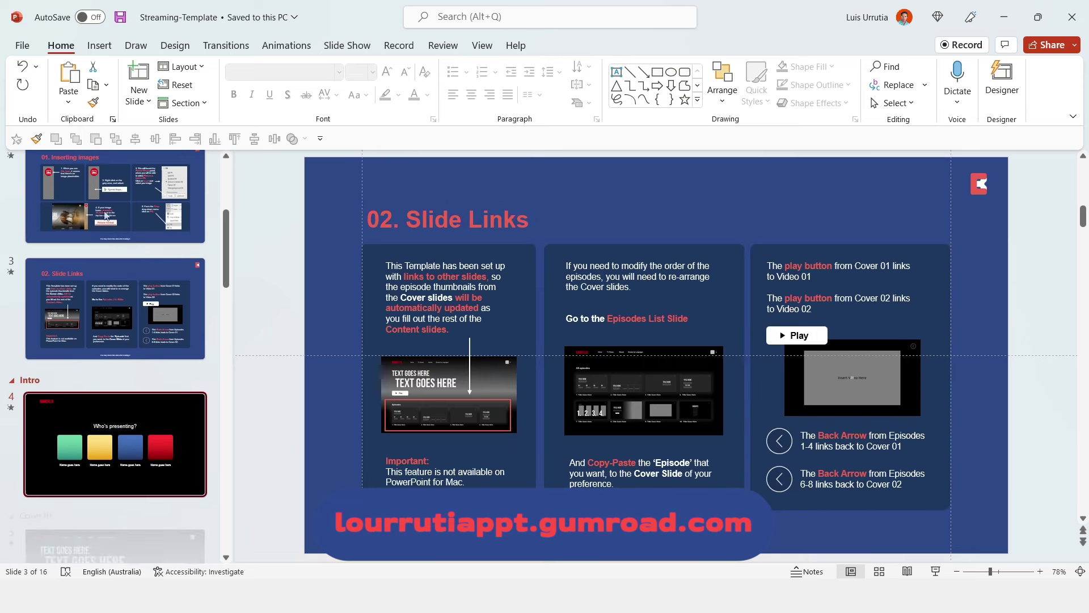
Step through the Streaming-Template thumbnails down to slide 12, the Top 4 Shows layout.
key("Down")
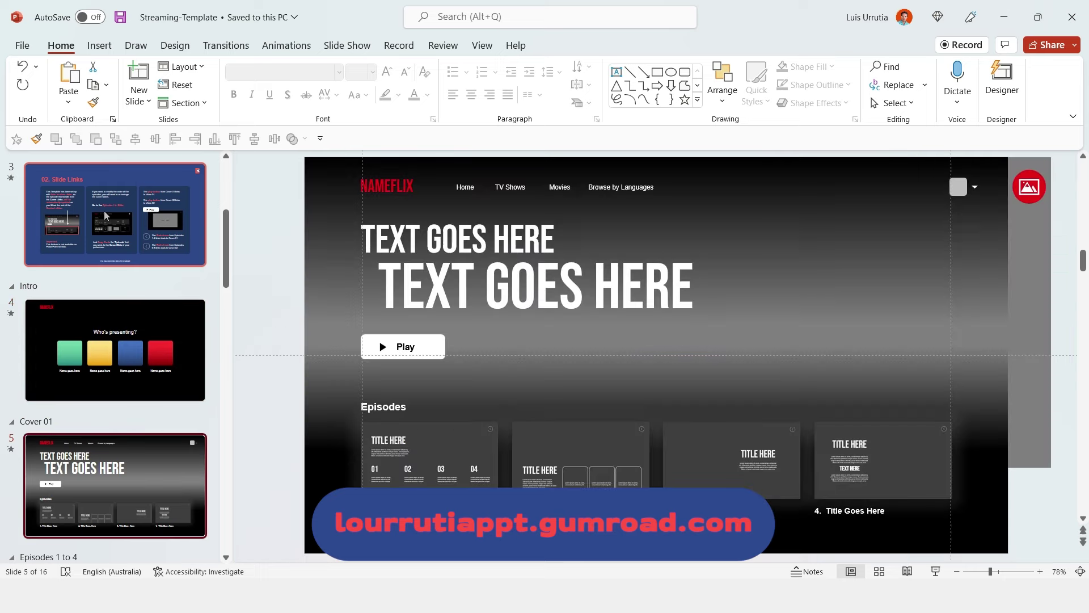
key("Down")
key("Down")
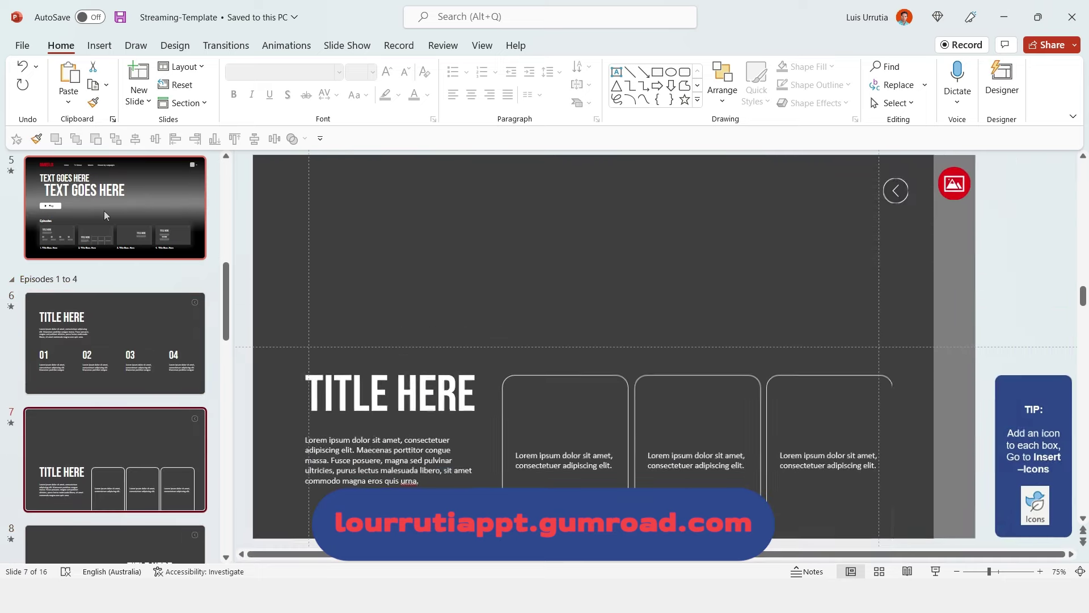
key("Down")
key("Down")
key("Down")
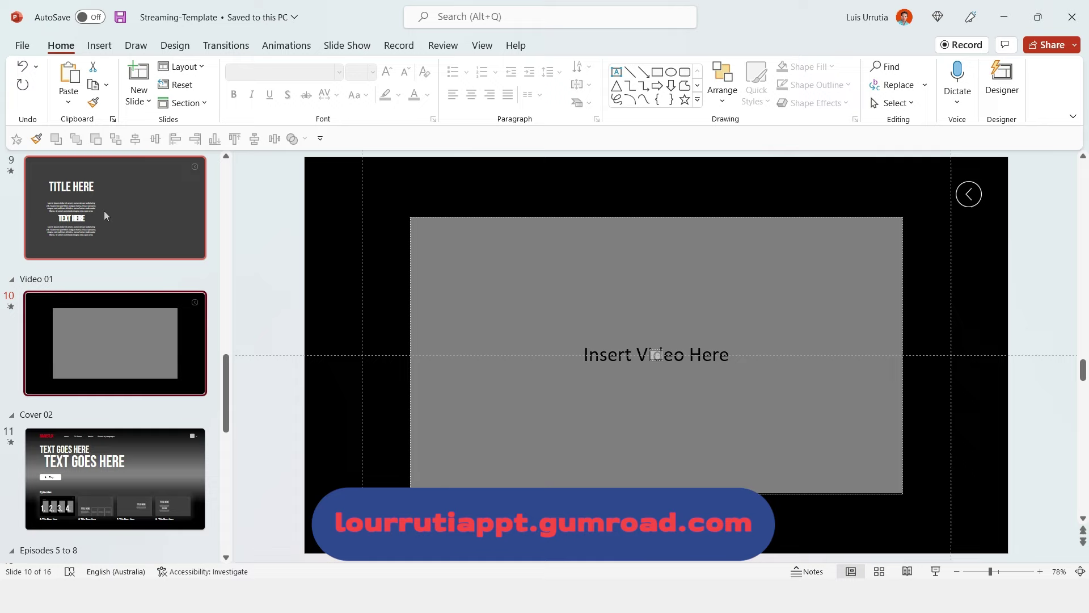
key("Down")
key("Down")
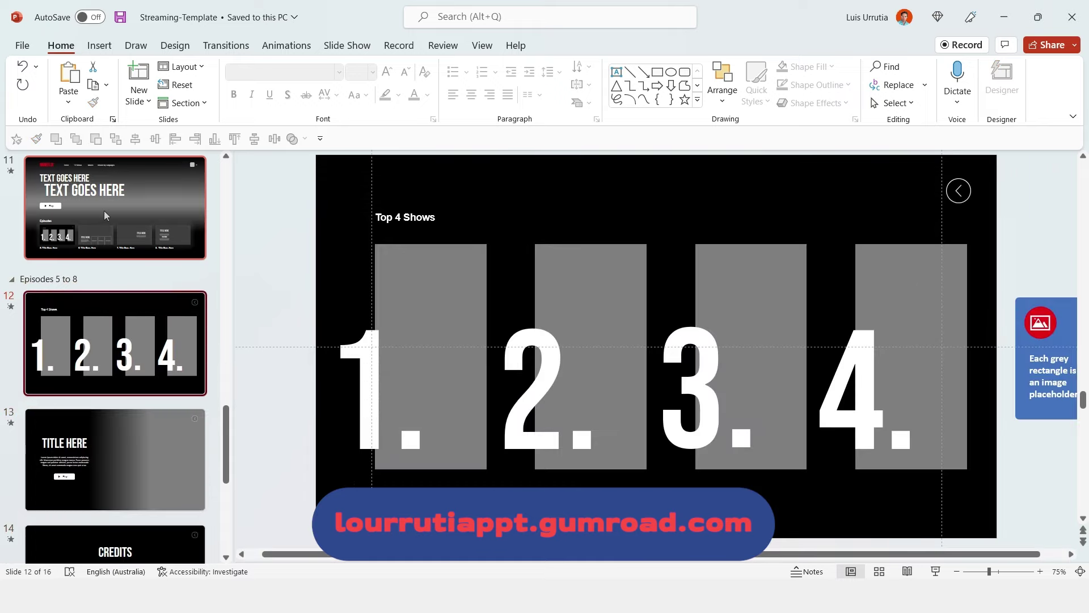
key("Down")
key("Down")
key("Down")
key("Down")
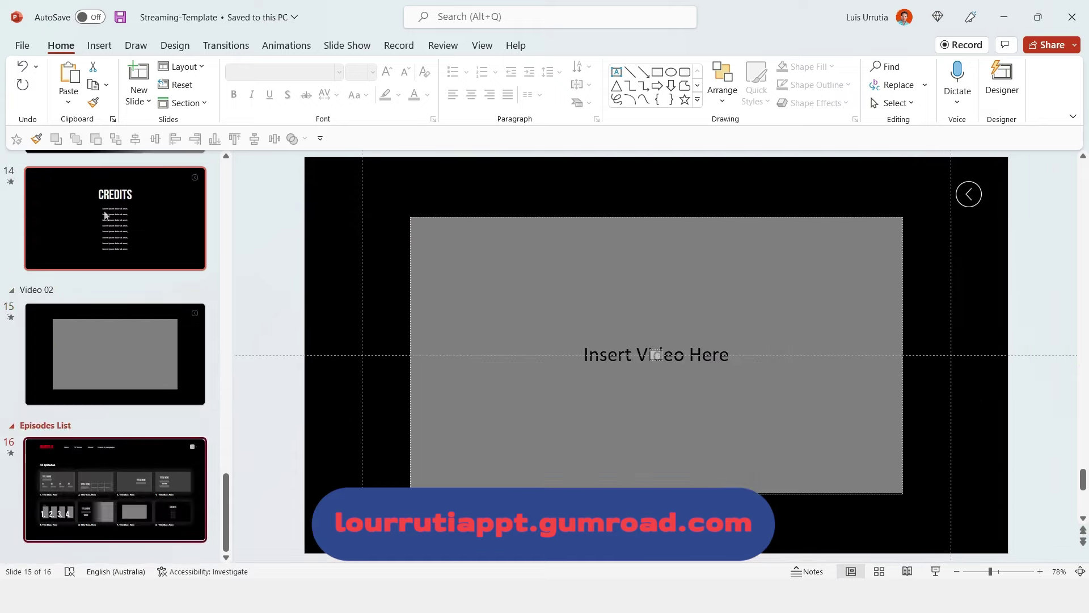